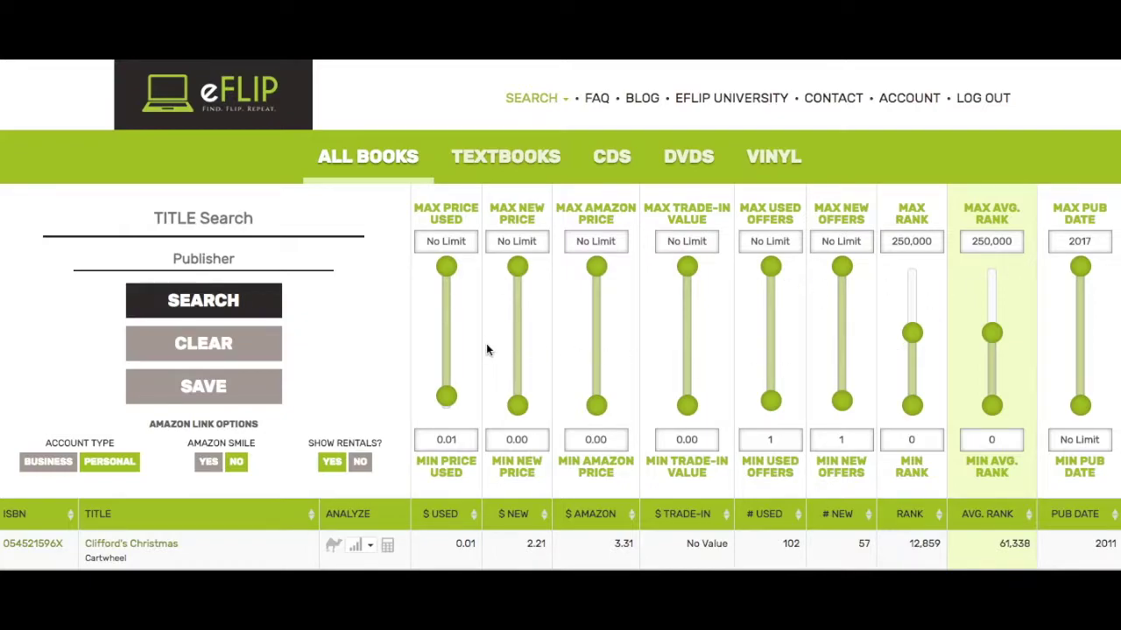
# Step: Set the maximum used price to 20.00, minimum new price to 100.00 and maximum Amazon price to 0.00
pyautogui.moveTo(446, 268); pyautogui.dragTo(452, 320)
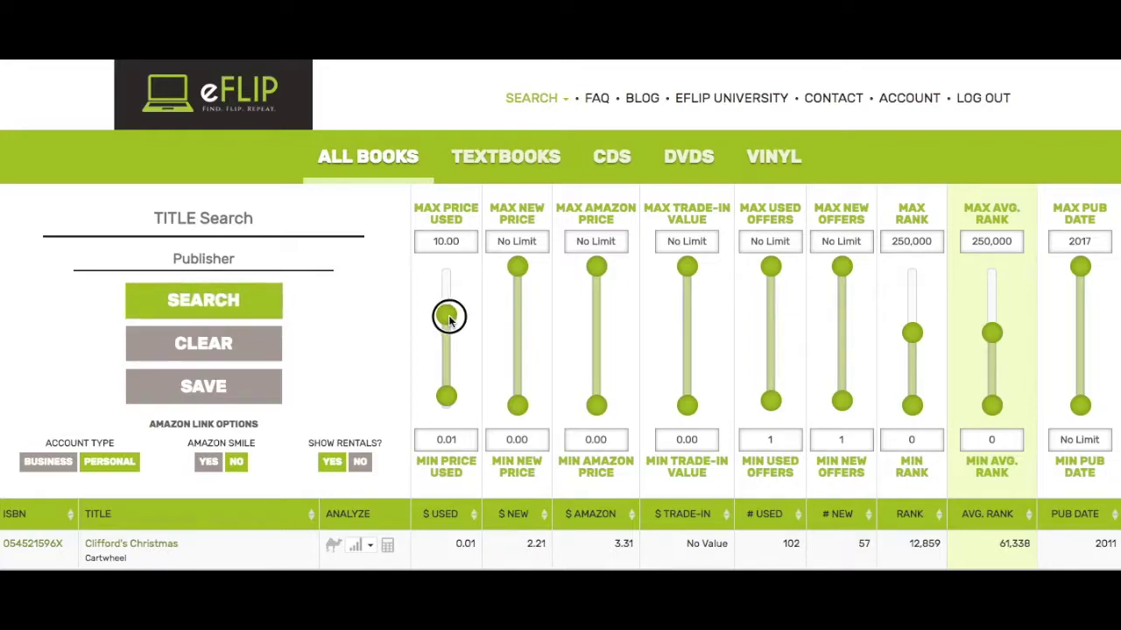
pyautogui.moveTo(449, 321)
pyautogui.mouseDown()
pyautogui.moveTo(447, 299)
pyautogui.moveTo(446, 308)
pyautogui.mouseUp()
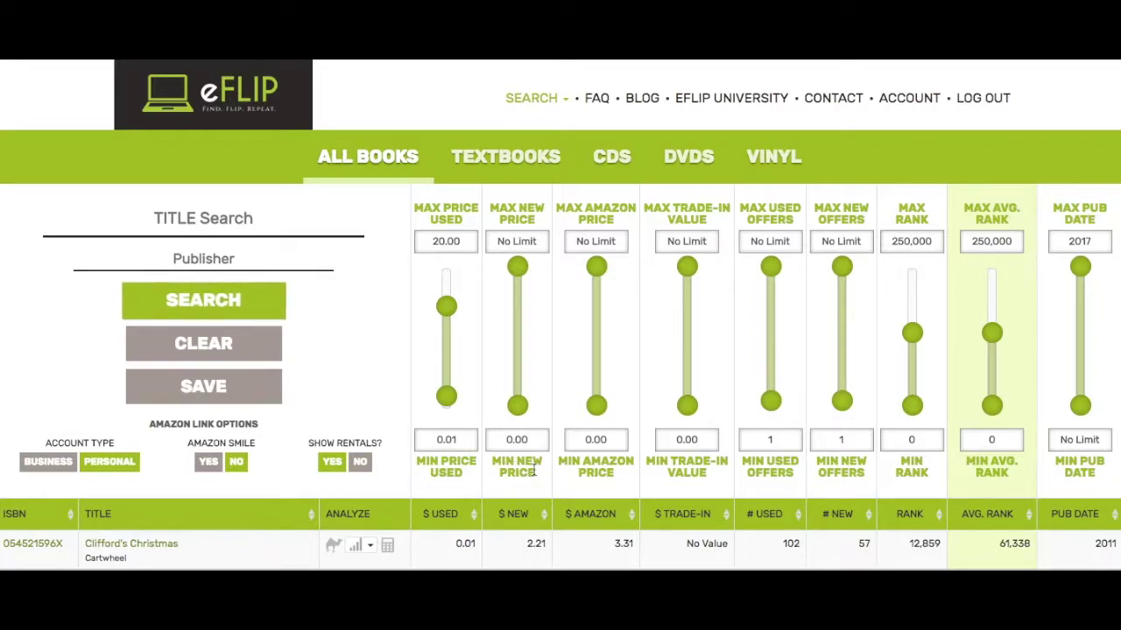
pyautogui.moveTo(516, 404); pyautogui.dragTo(517, 314)
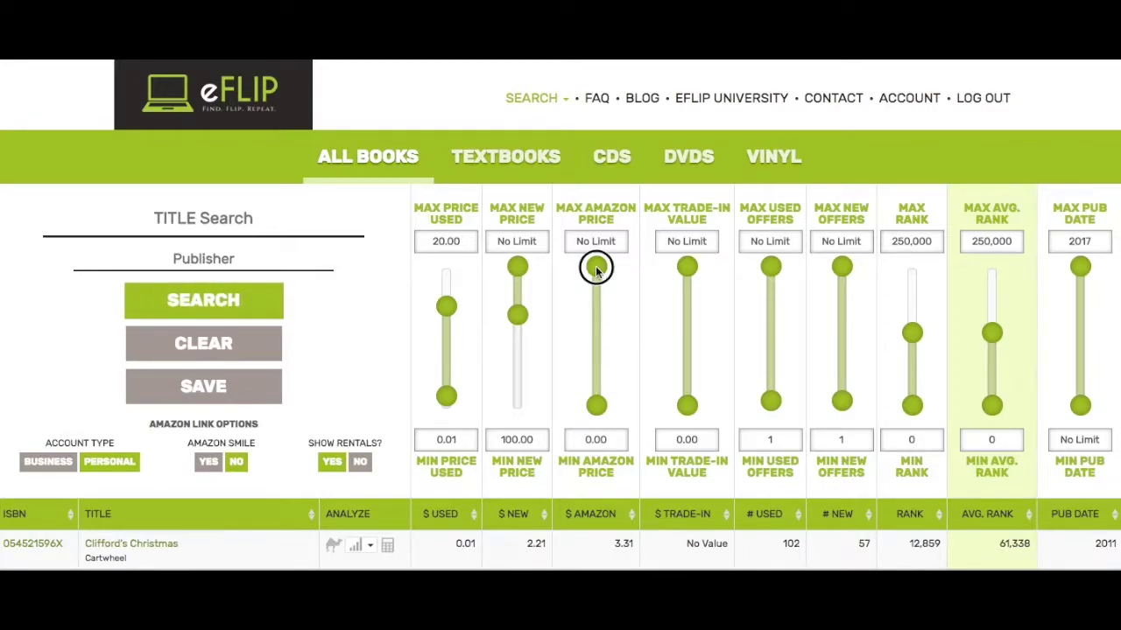
pyautogui.moveTo(596, 269); pyautogui.dragTo(595, 425)
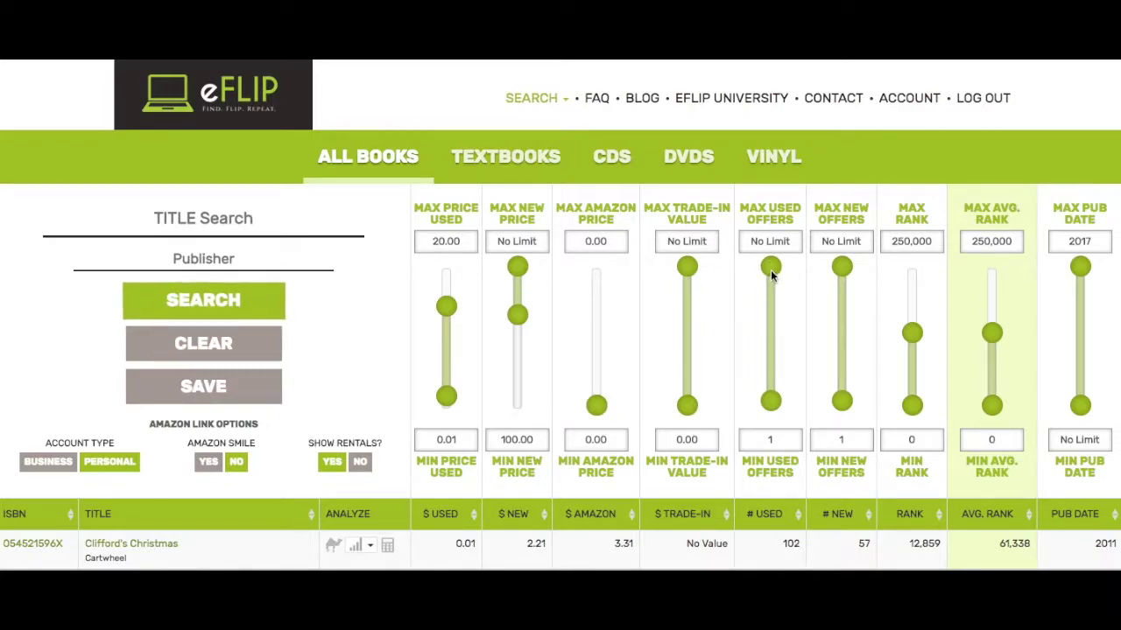
# Step: Limit used and new offers to 40 each, the maximum rank to 1,000,000 and the maximum average rank to 500,000
pyautogui.moveTo(773, 274); pyautogui.dragTo(770, 346)
pyautogui.moveTo(841, 266); pyautogui.dragTo(841, 342)
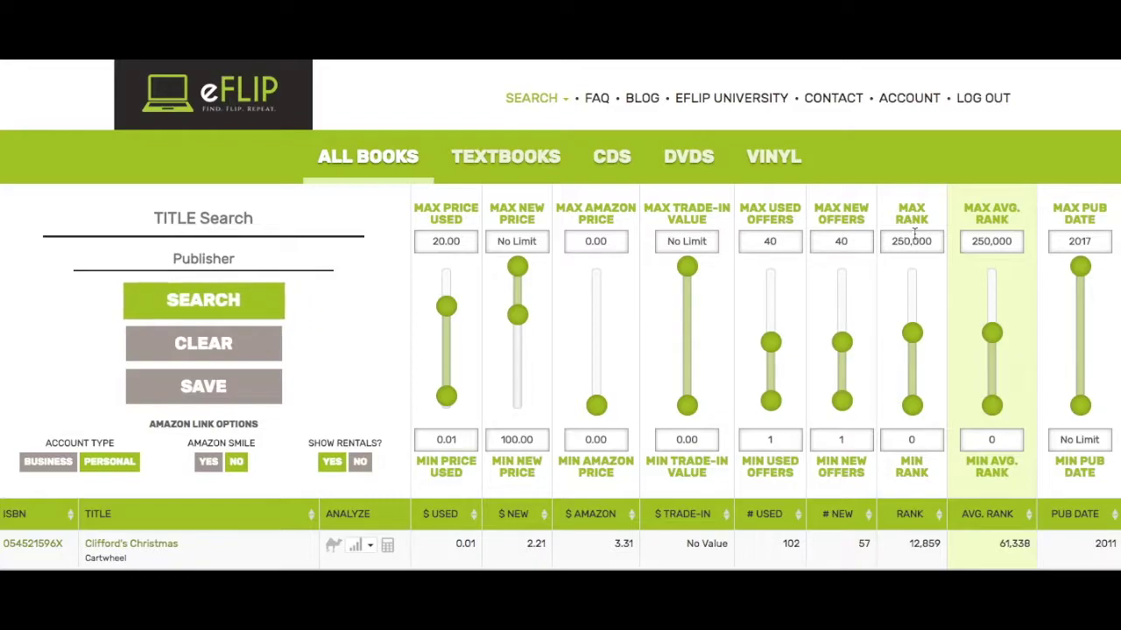
pyautogui.moveTo(913, 329); pyautogui.dragTo(913, 306)
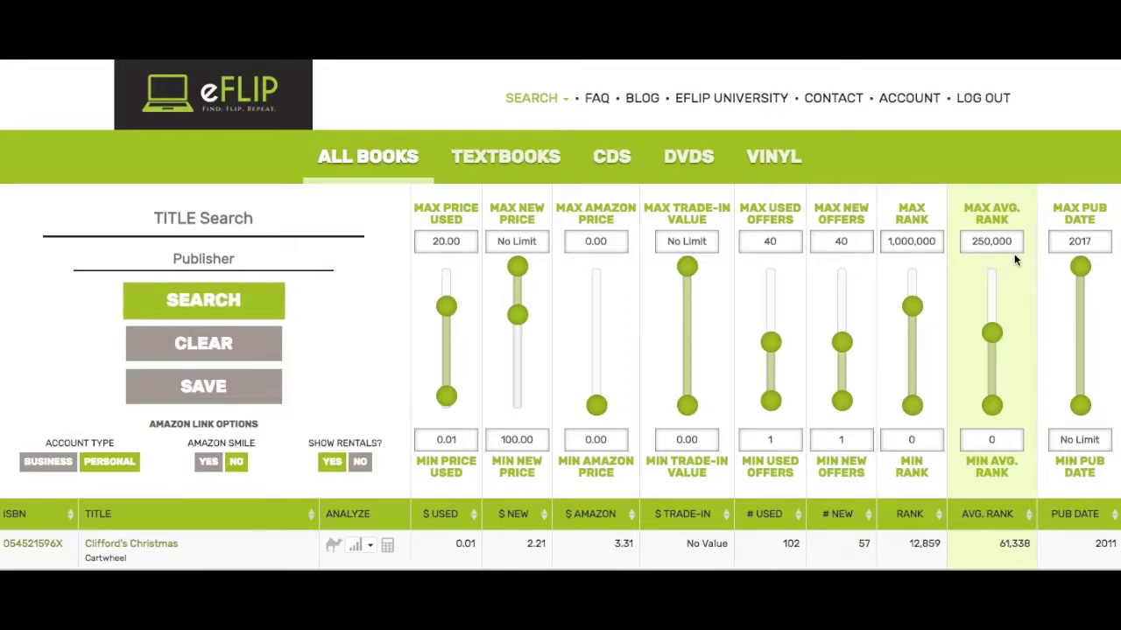
pyautogui.moveTo(992, 333); pyautogui.dragTo(993, 325)
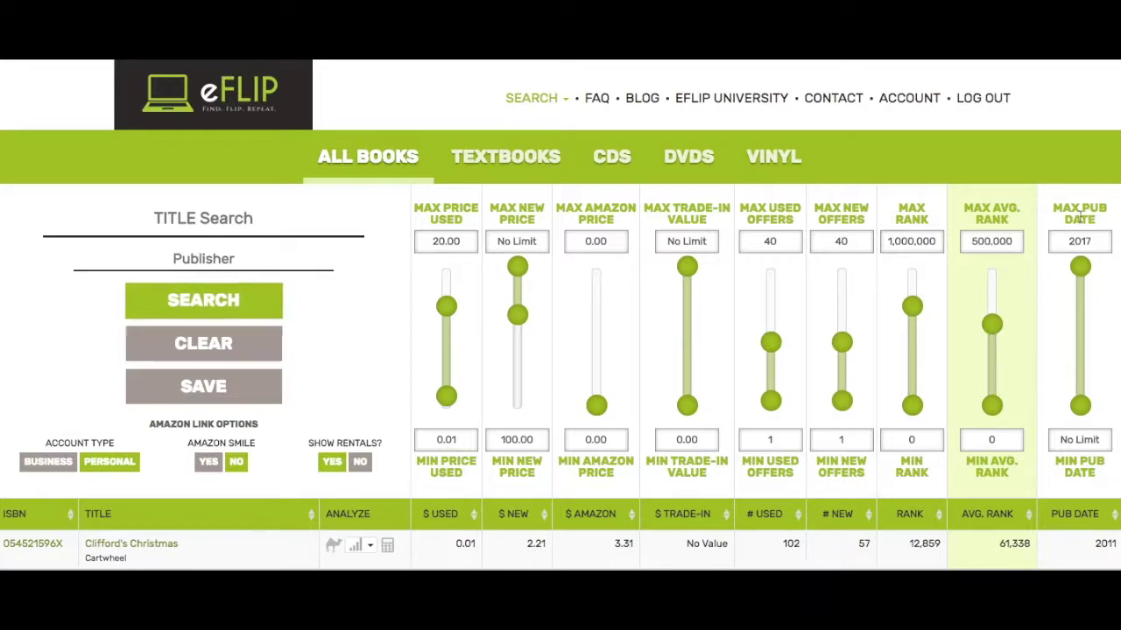
# Step: Run the all-books search with the chosen filters and look over the matching titles
pyautogui.click(209, 302)
pyautogui.scroll(-5, 410, 385)
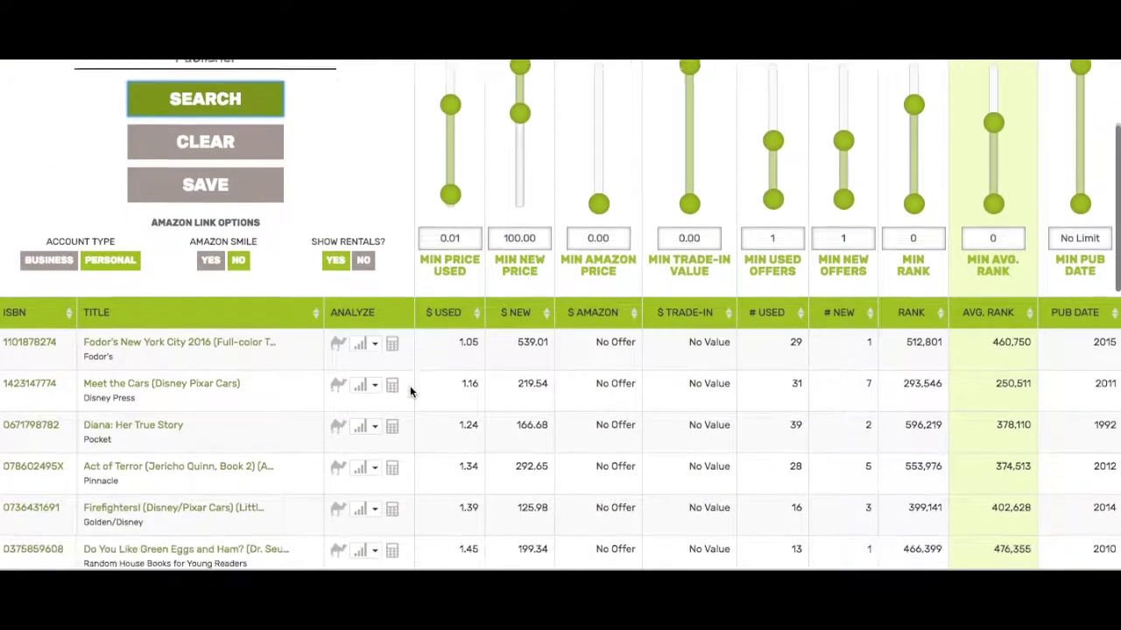
pyautogui.scroll(-1, 410, 386)
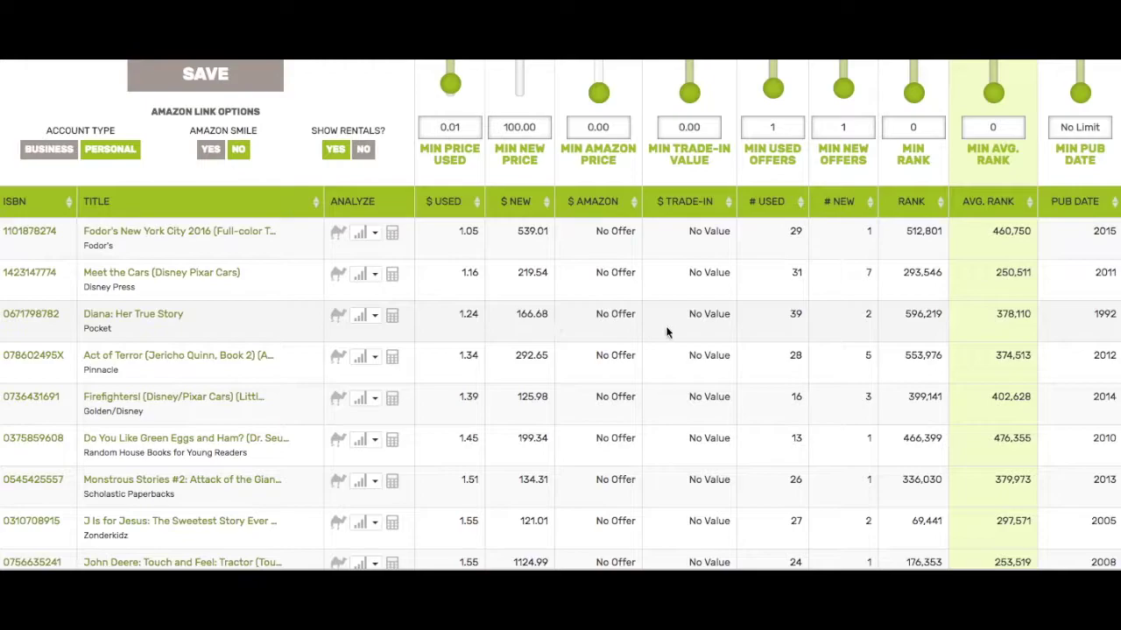
# Step: Open the Amazon offers for Fodor's New York City 2016 and examine its three-month price and sales rank history
pyautogui.click(204, 232)
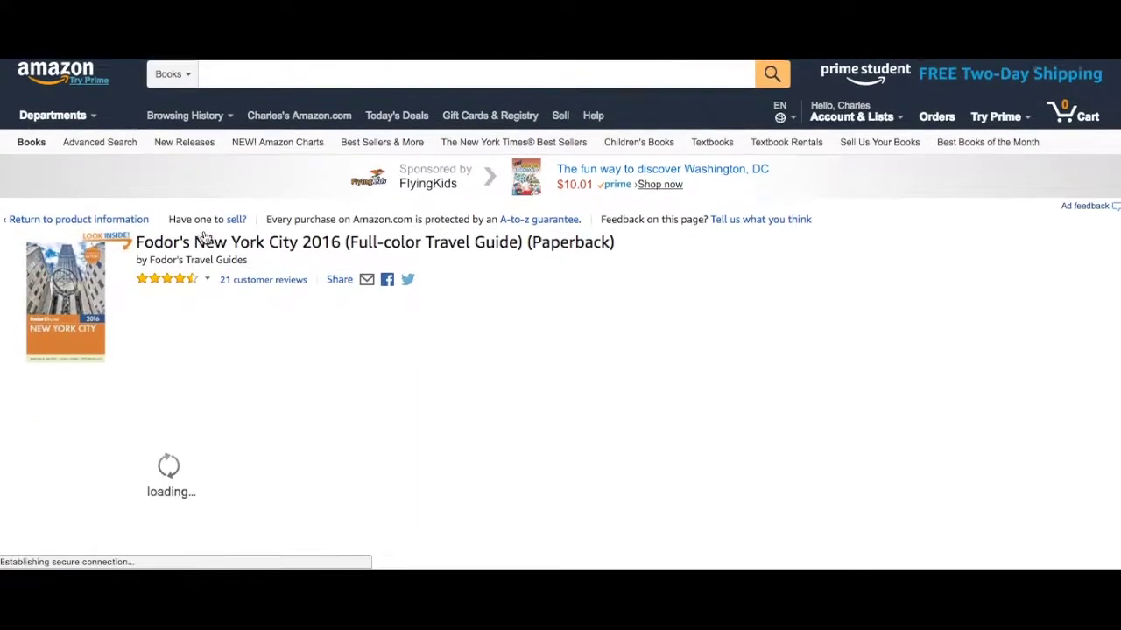
pyautogui.scroll(-2, 204, 232)
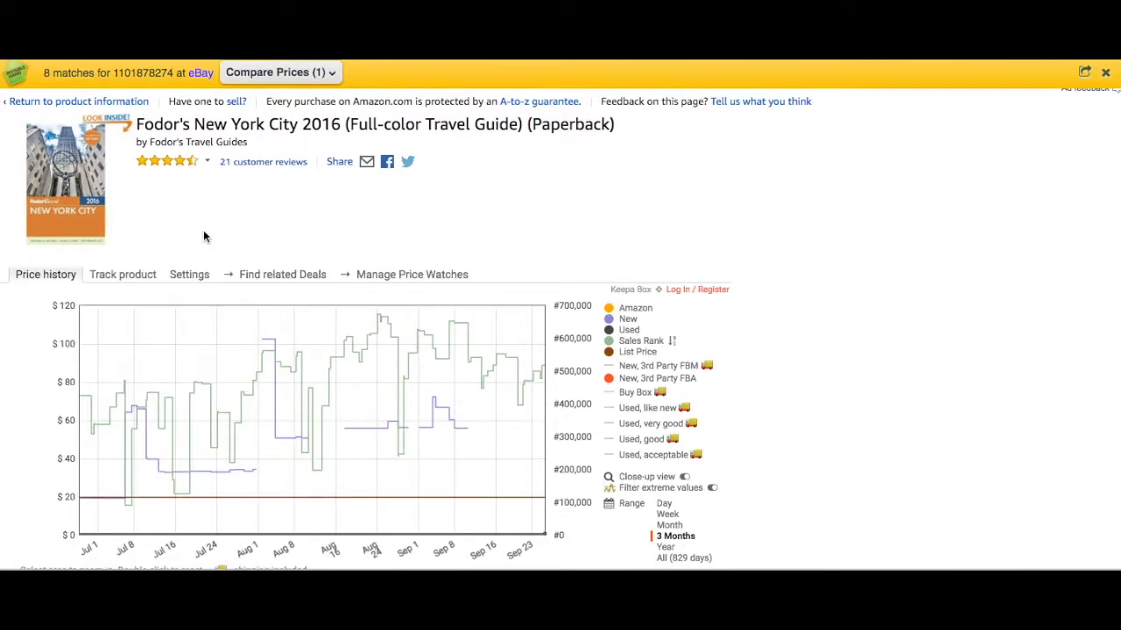
pyautogui.scroll(-2, 204, 237)
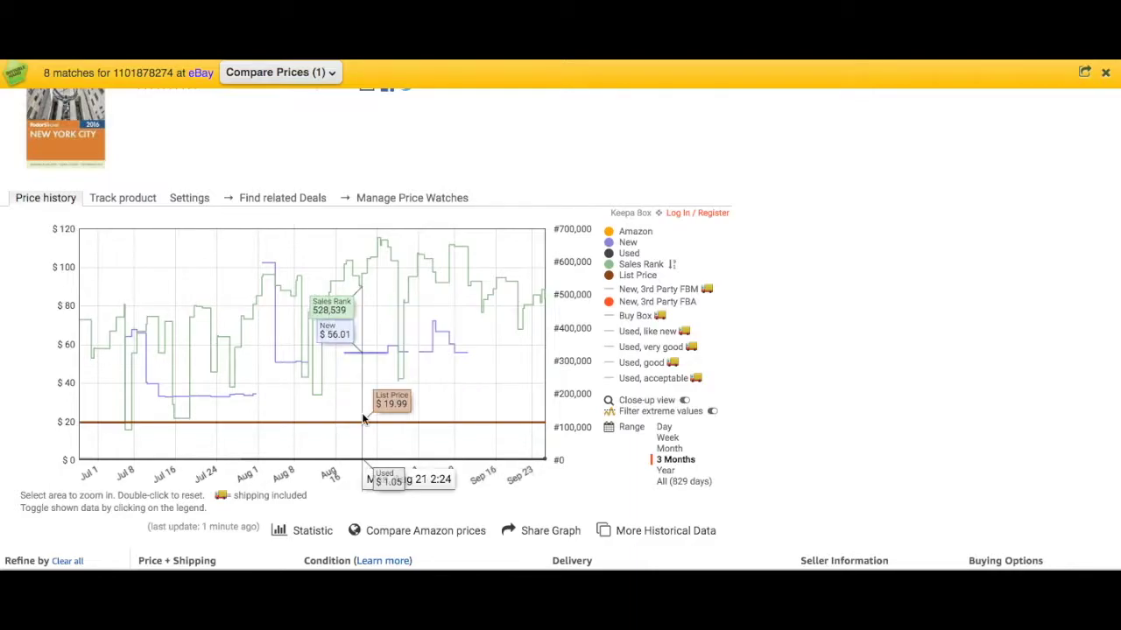
pyautogui.scroll(-2, 328, 427)
pyautogui.scroll(-1, 307, 451)
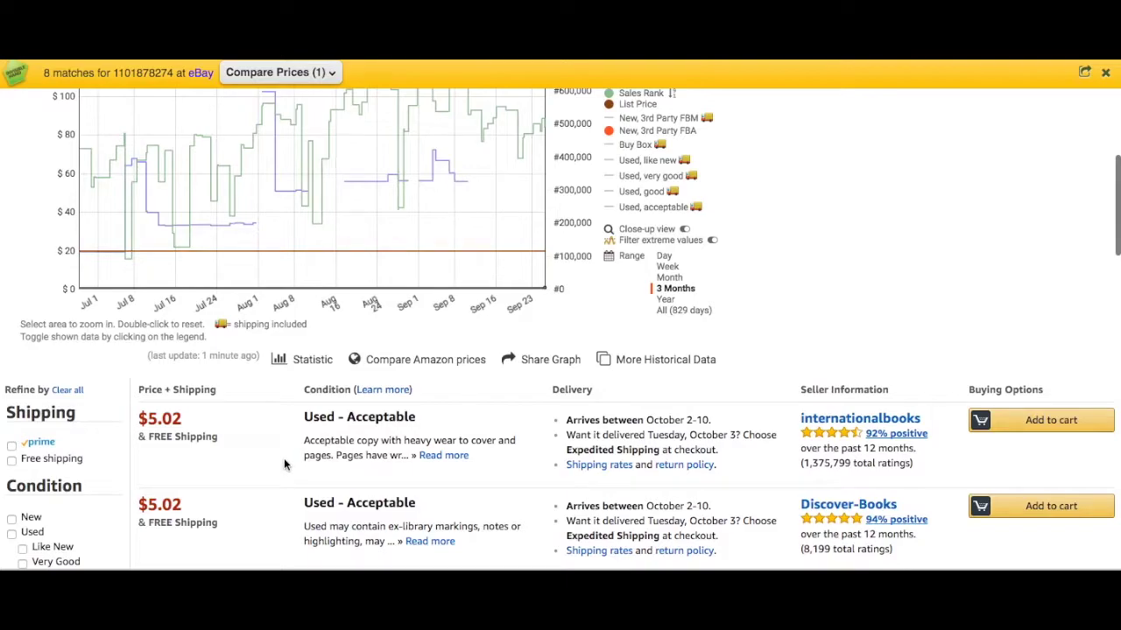
# Step: Read the full condition note of the internationalbooks copy and compare the prices of the used offers
pyautogui.scroll(-4, 284, 464)
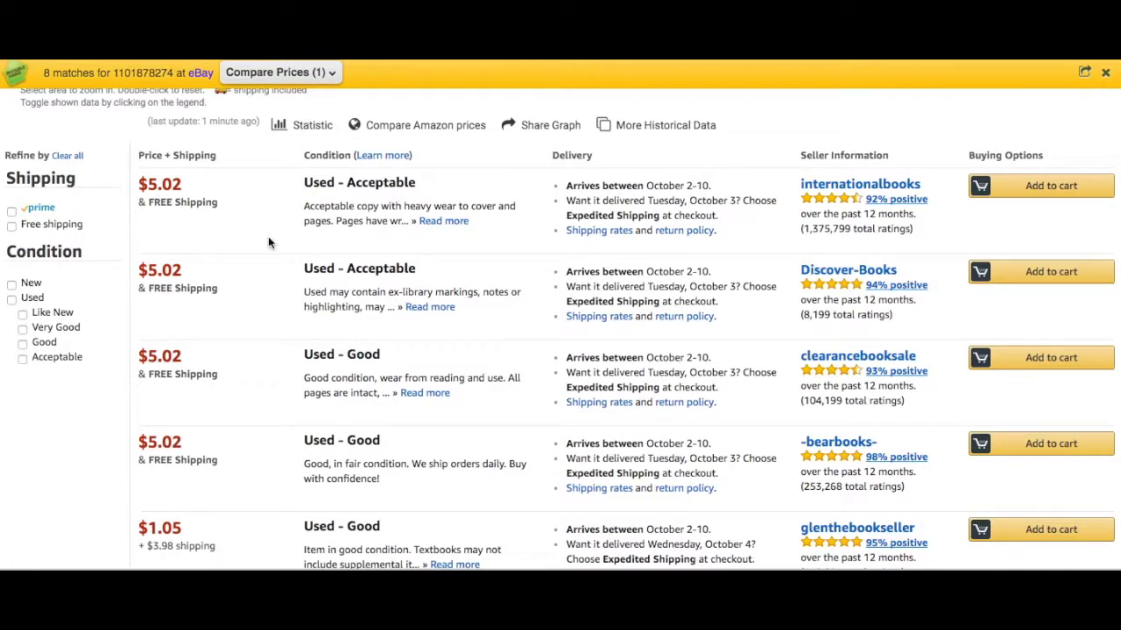
pyautogui.click(442, 221)
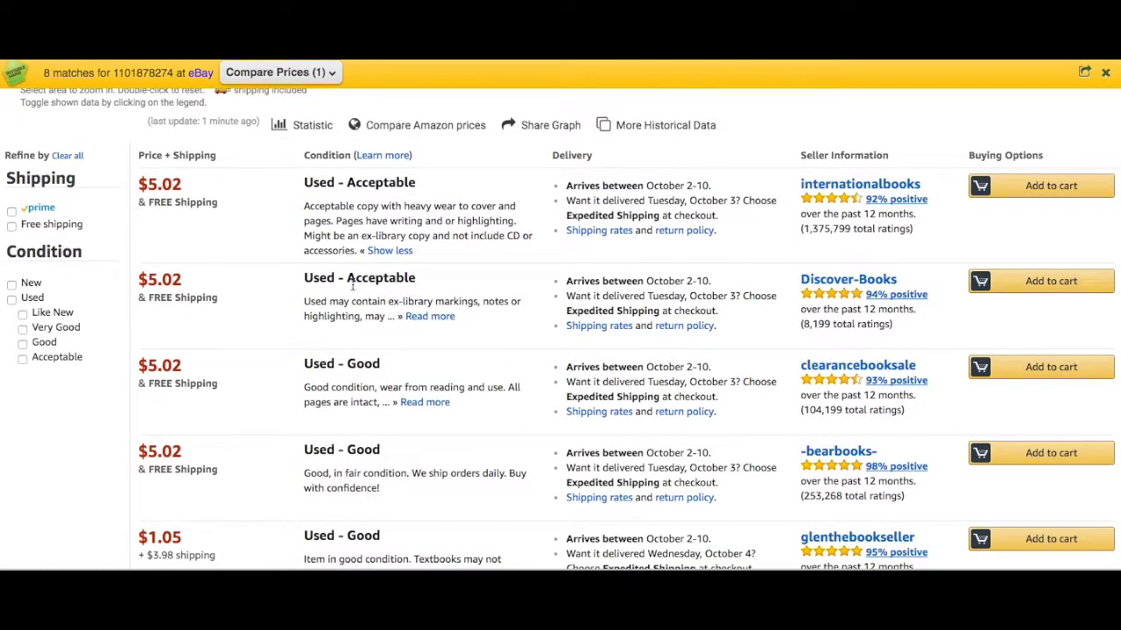
pyautogui.scroll(-1, 267, 263)
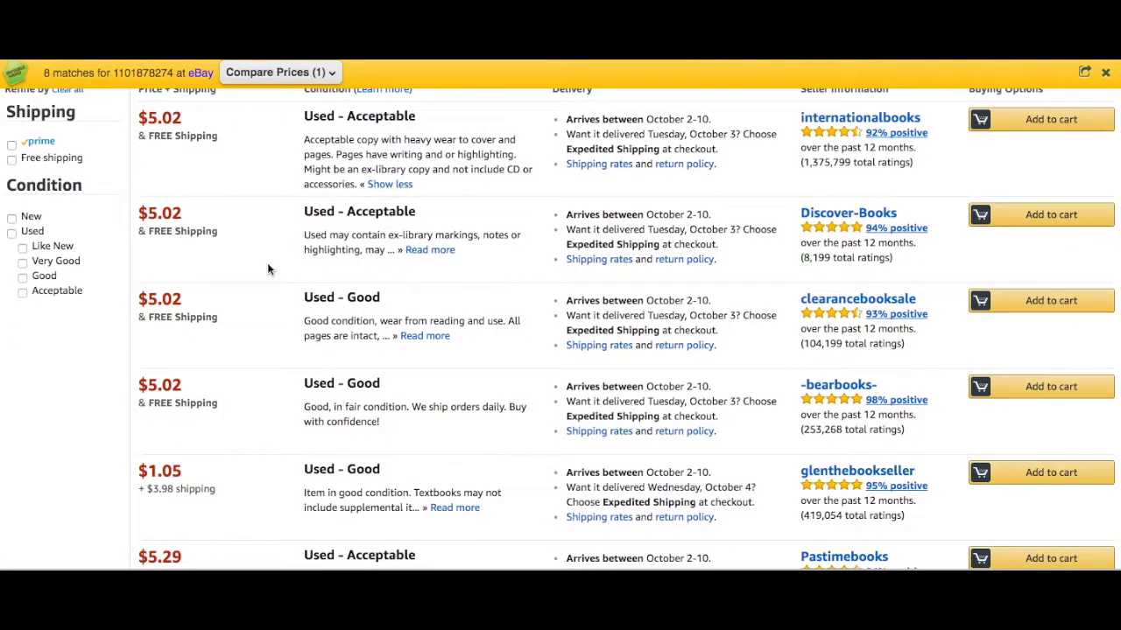
pyautogui.scroll(-1, 268, 270)
pyautogui.scroll(-1, 268, 269)
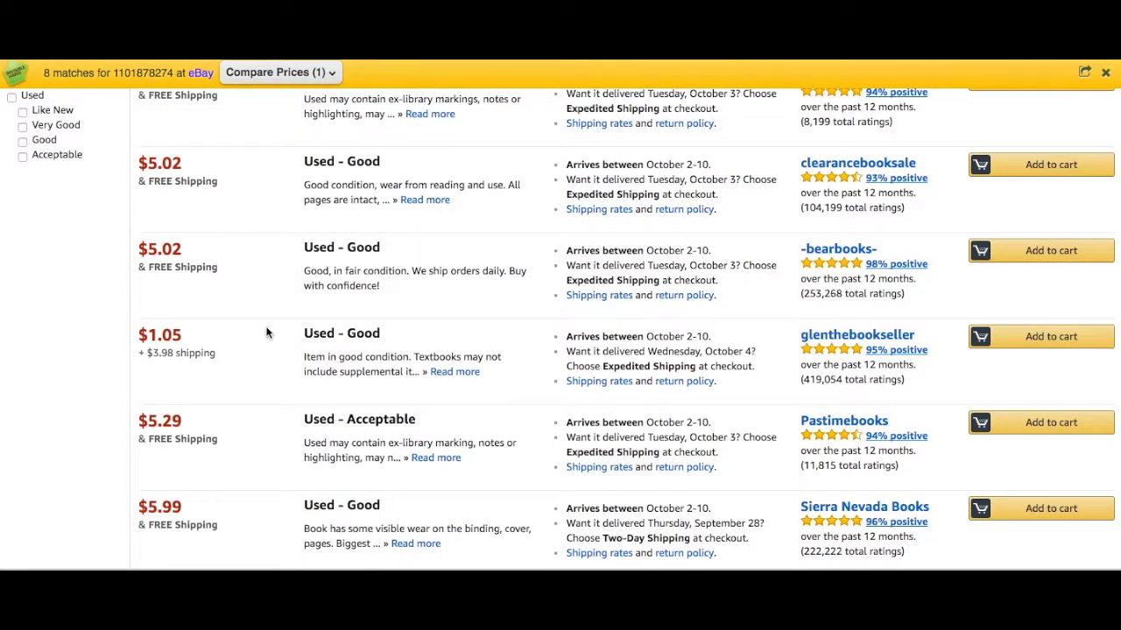
pyautogui.scroll(-1, 267, 331)
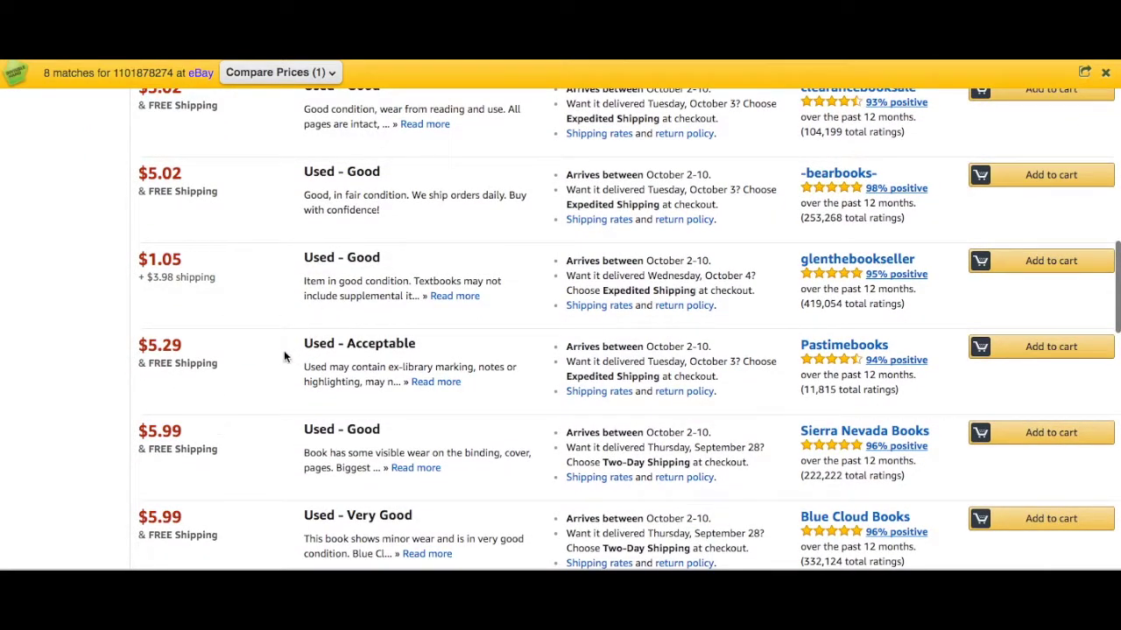
# Step: Filter the Fodor's New York City 2016 offers to Prime only and compare the Prime prices down to the last offer
pyautogui.scroll(5, 267, 330)
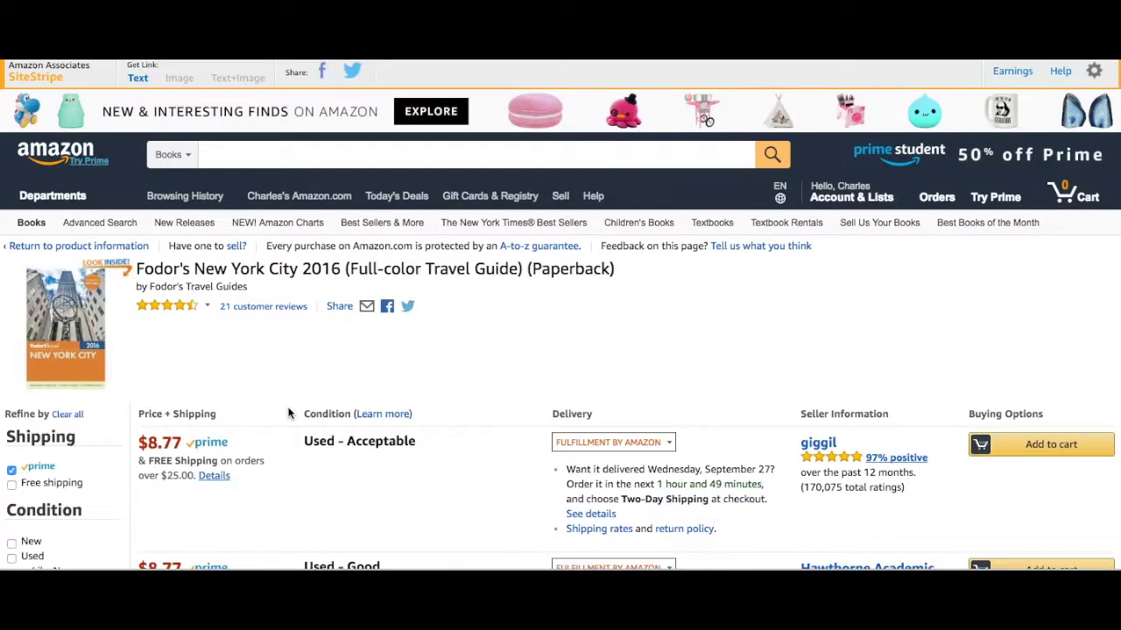
pyautogui.scroll(-10, 289, 414)
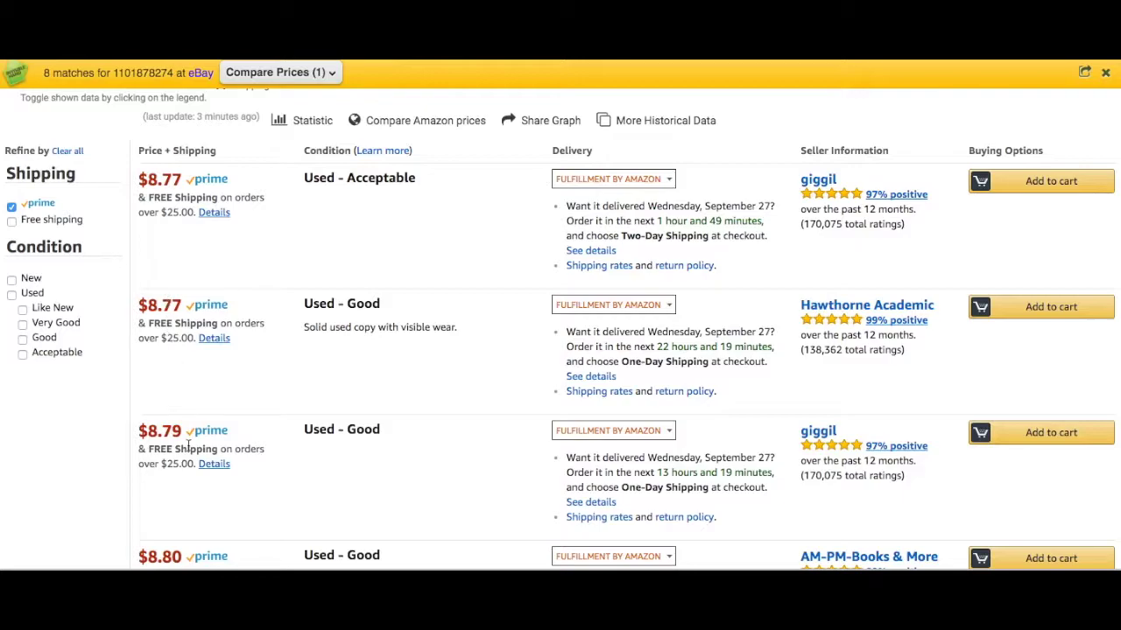
pyautogui.scroll(-5, 213, 437)
pyautogui.scroll(-1, 254, 394)
pyautogui.scroll(4, 289, 350)
pyautogui.scroll(-4, 296, 339)
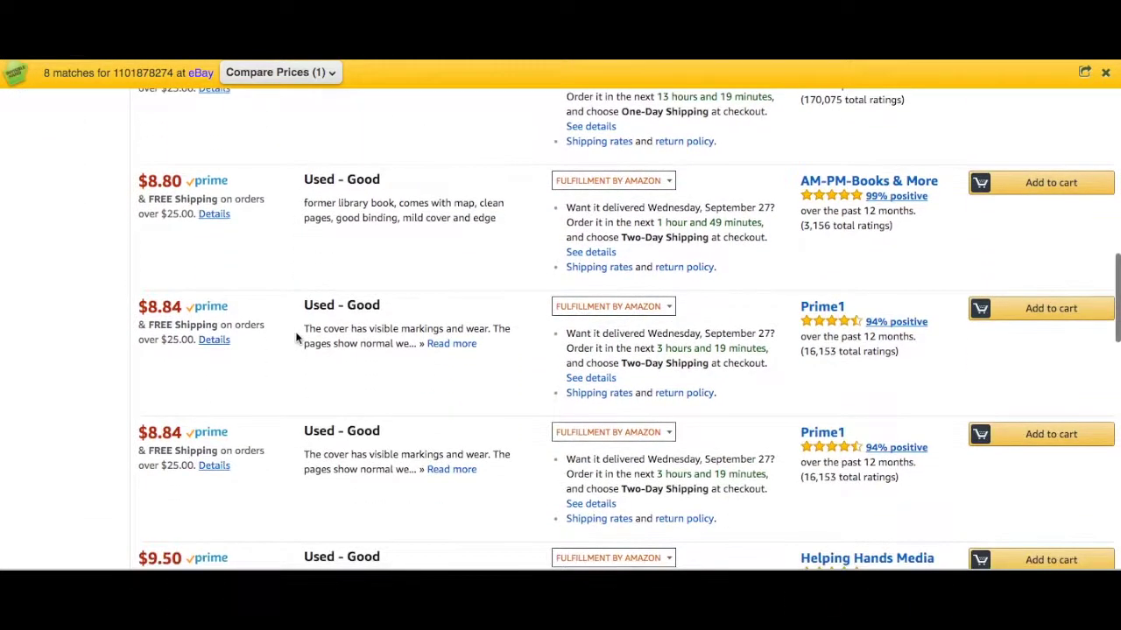
pyautogui.scroll(-3, 296, 339)
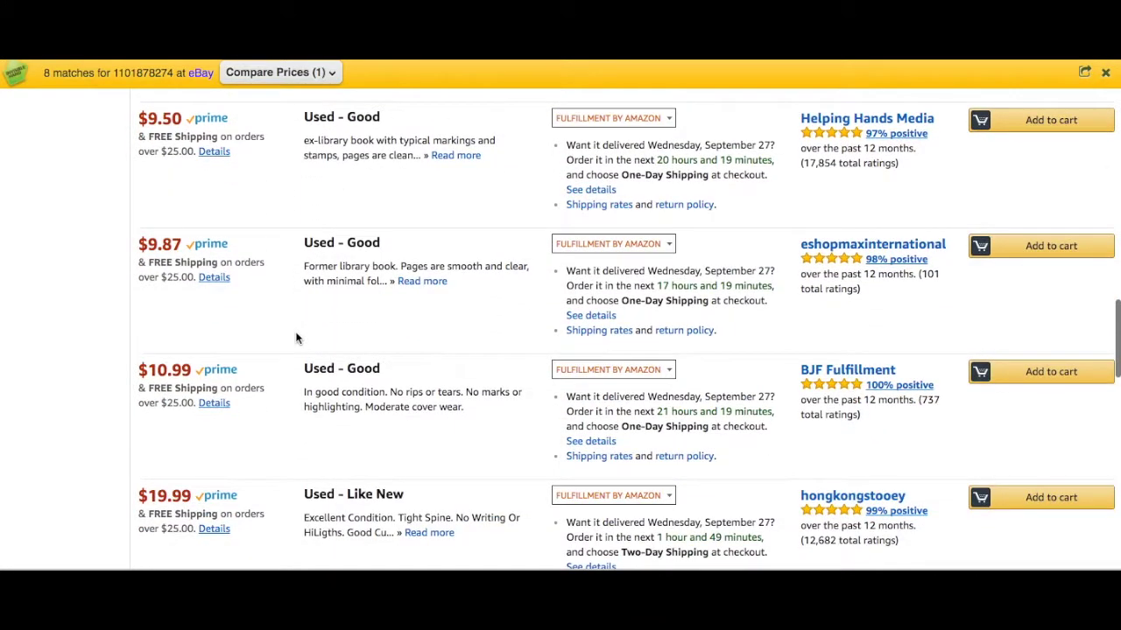
pyautogui.scroll(2, 296, 339)
pyautogui.scroll(2, 296, 339)
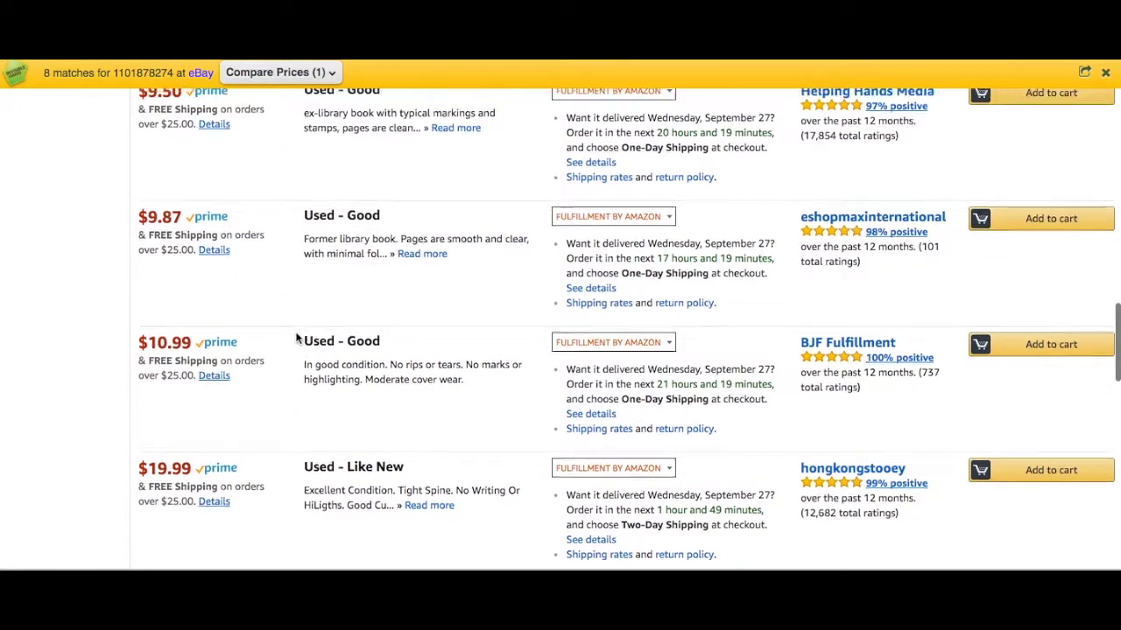
pyautogui.scroll(-3, 296, 339)
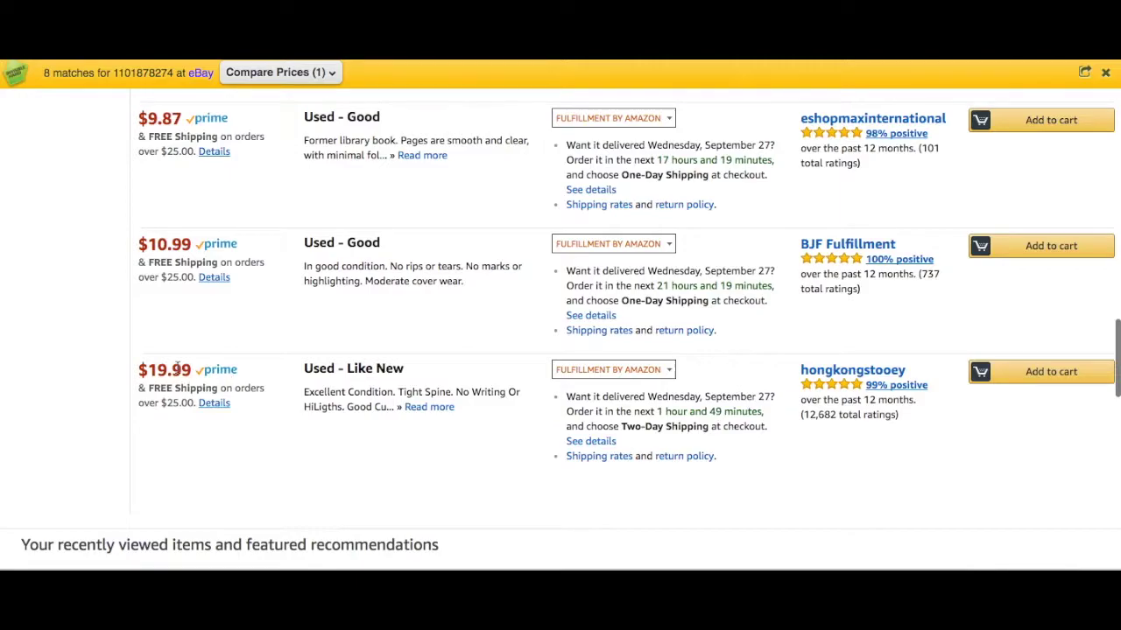
pyautogui.scroll(2, 283, 359)
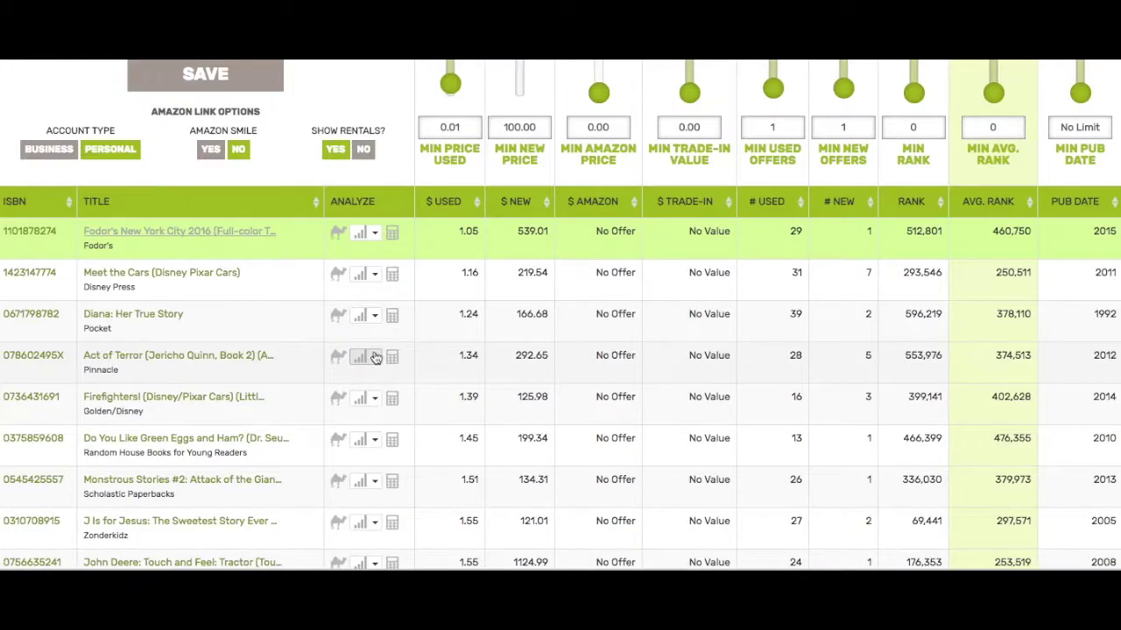
# Step: From the eFlip results, open the Amazon offers for Meet the Cars (Disney Pixar Cars) and examine its price history and statistics
pyautogui.click(282, 287)
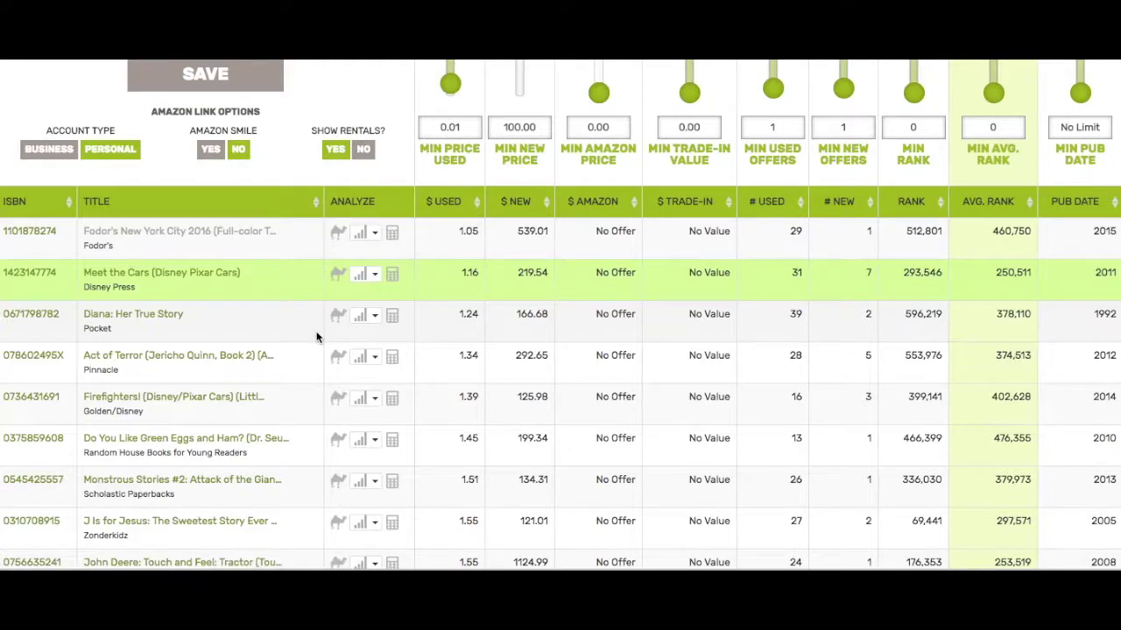
pyautogui.scroll(1, 317, 338)
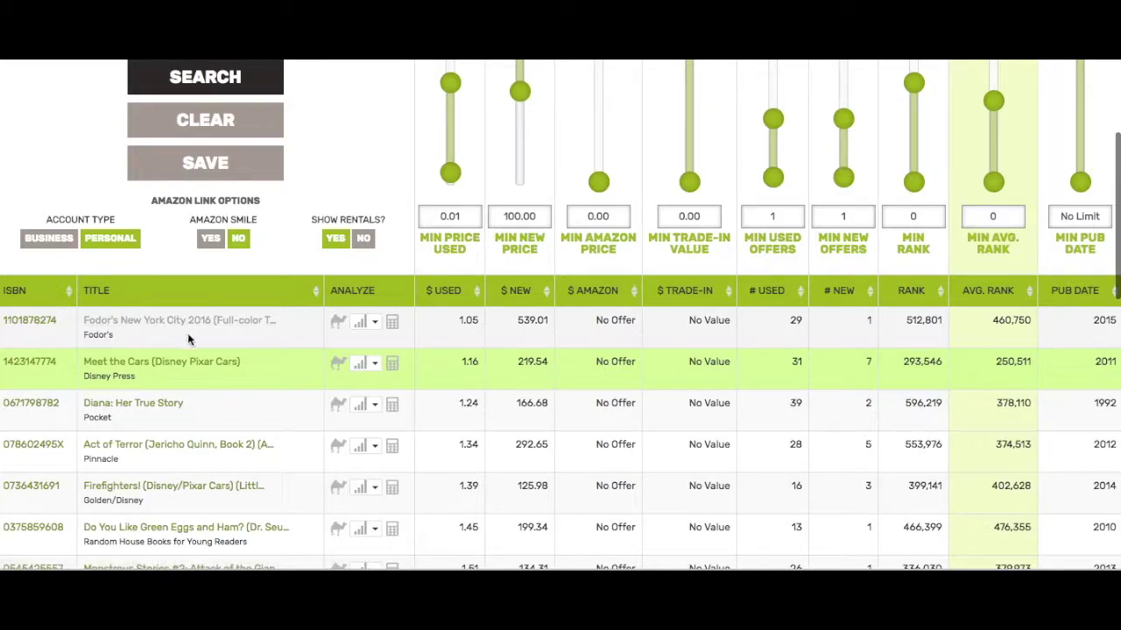
pyautogui.scroll(-1, 317, 396)
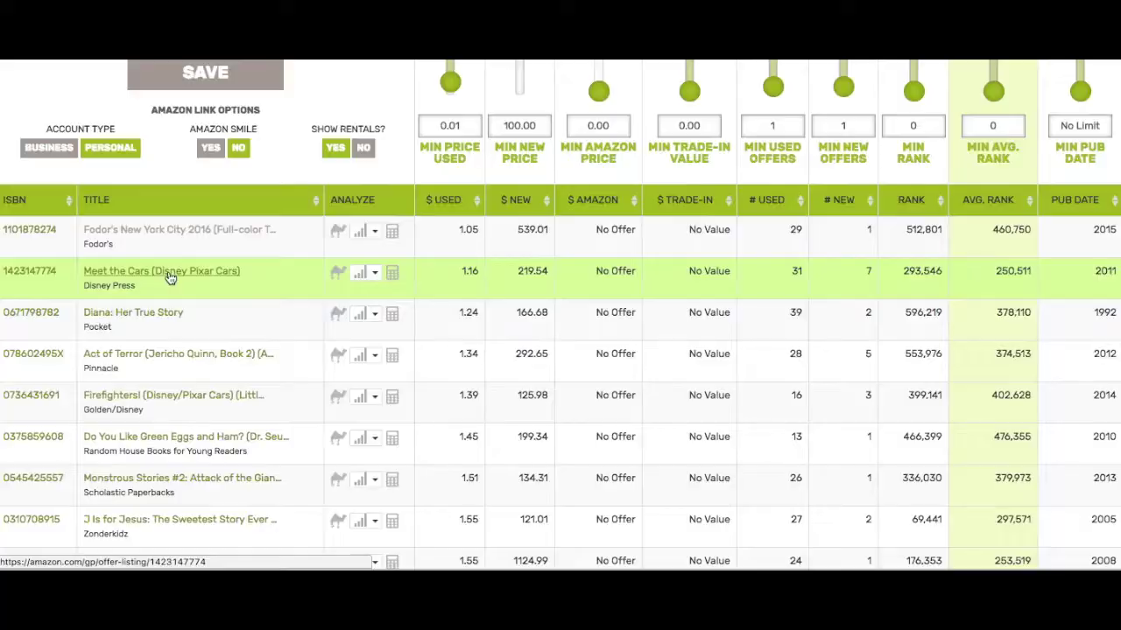
pyautogui.click(162, 272)
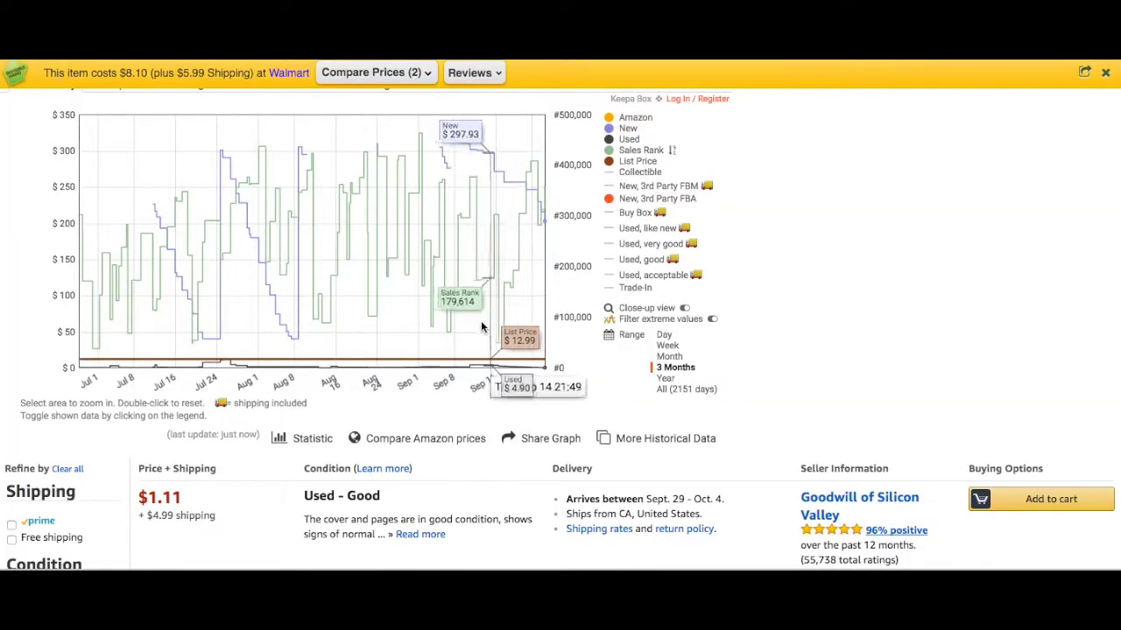
pyautogui.scroll(-1, 322, 328)
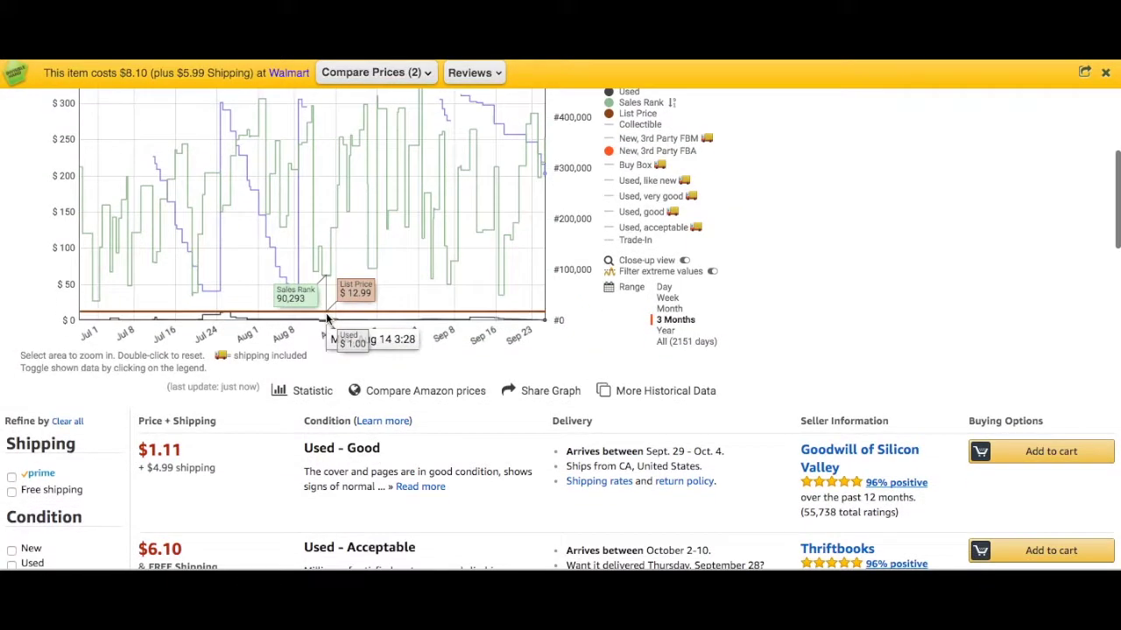
pyautogui.moveTo(295, 398)
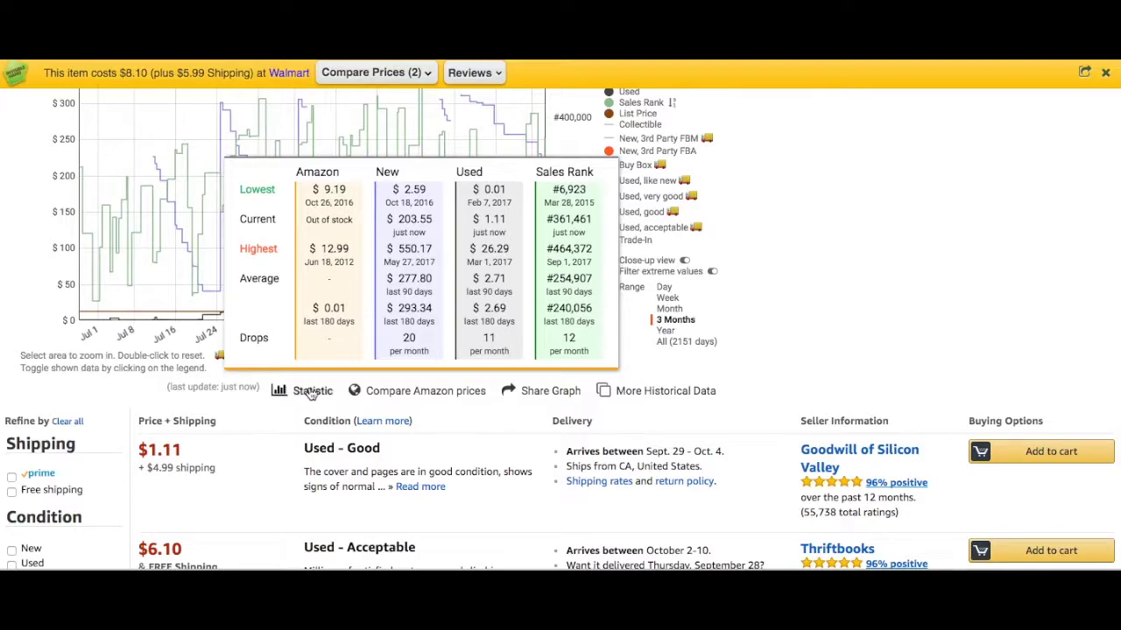
# Step: Review the used offers for Meet the Cars and filter the listing to Prime offers only
pyautogui.scroll(-4, 245, 327)
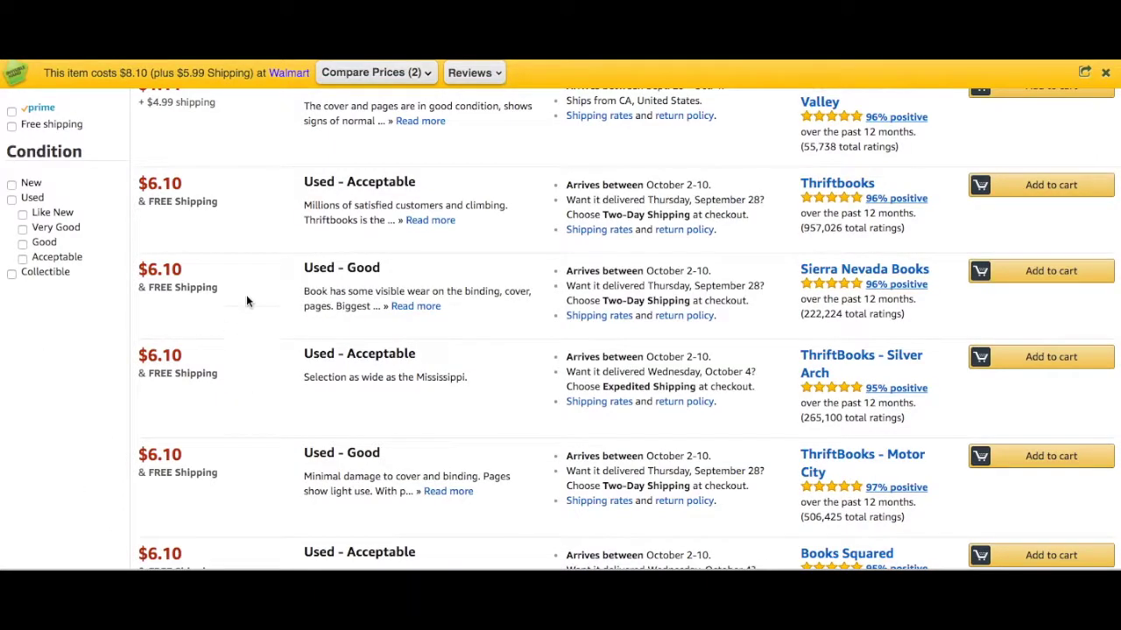
pyautogui.scroll(-6, 267, 398)
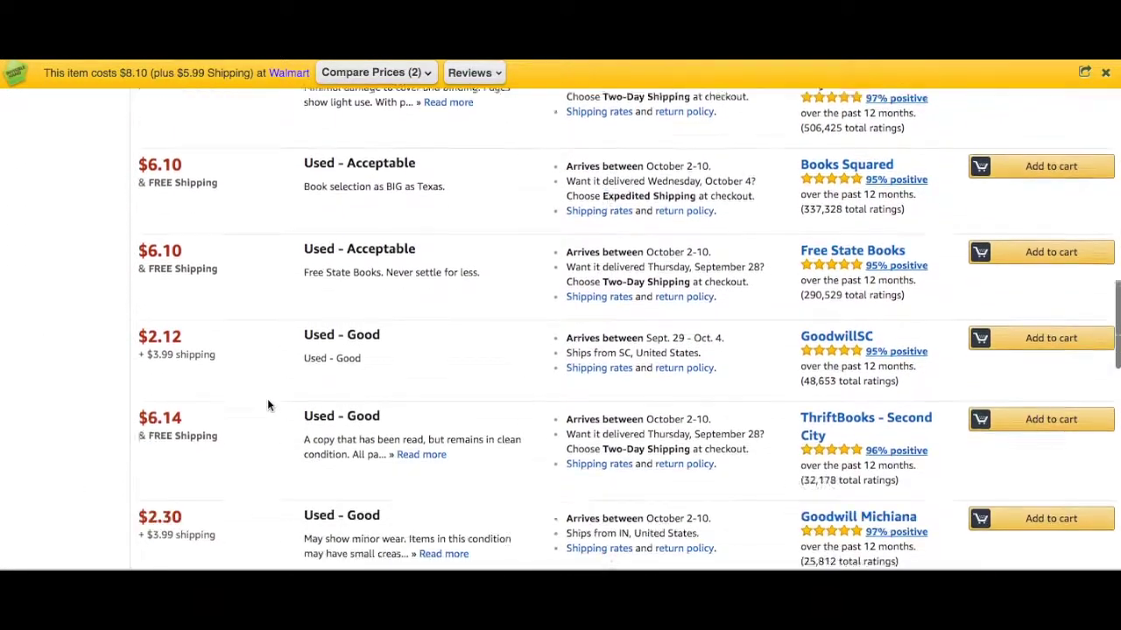
pyautogui.scroll(7, 267, 397)
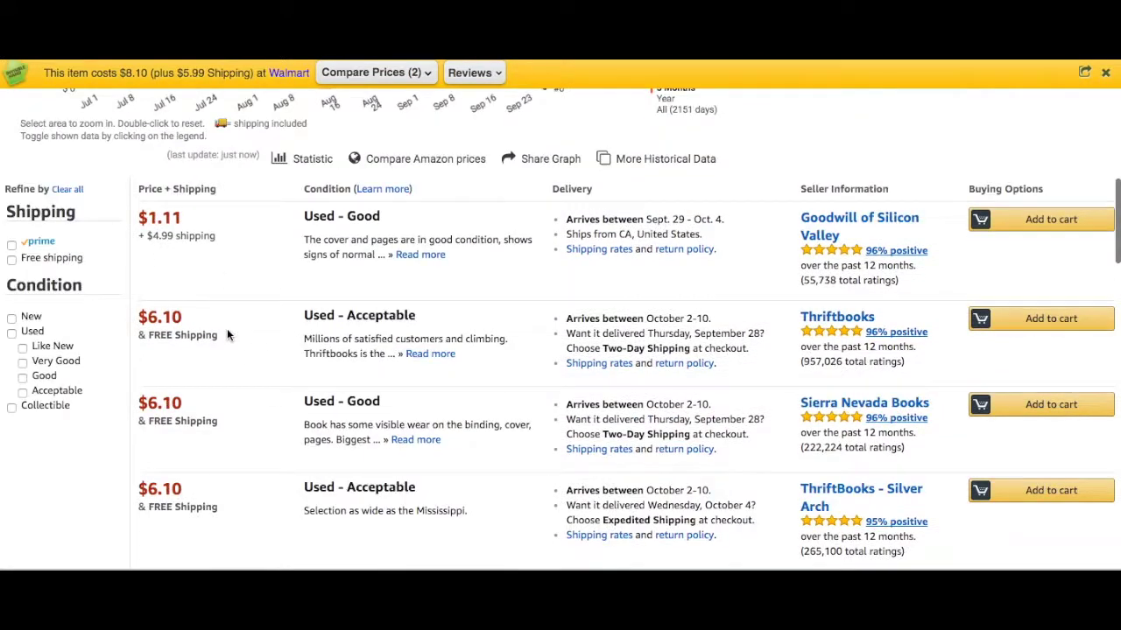
pyautogui.click(12, 246)
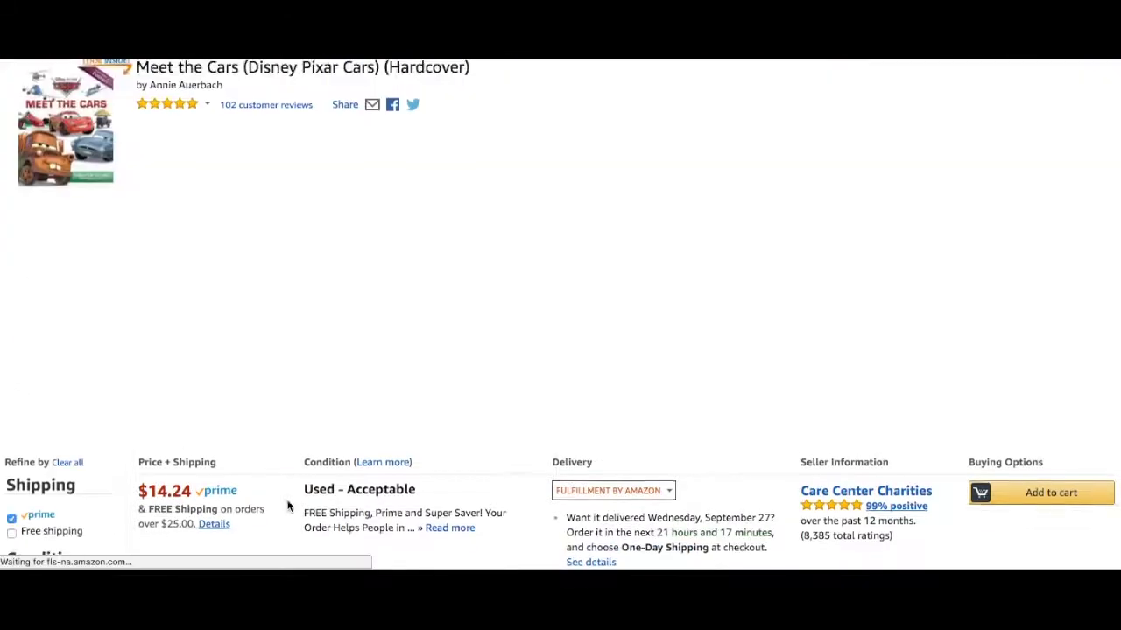
# Step: Compare the Prime prices and conditions of the used Meet the Cars copies down to the last offer, and close the listing
pyautogui.scroll(-3, 288, 506)
pyautogui.scroll(-3, 288, 506)
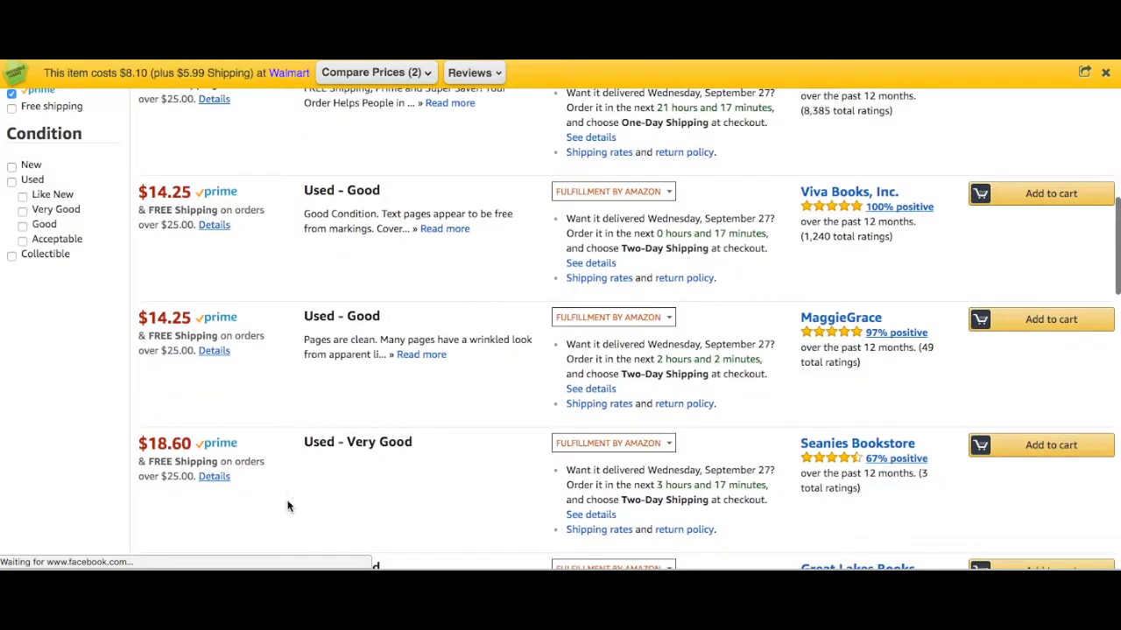
pyautogui.scroll(-3, 297, 413)
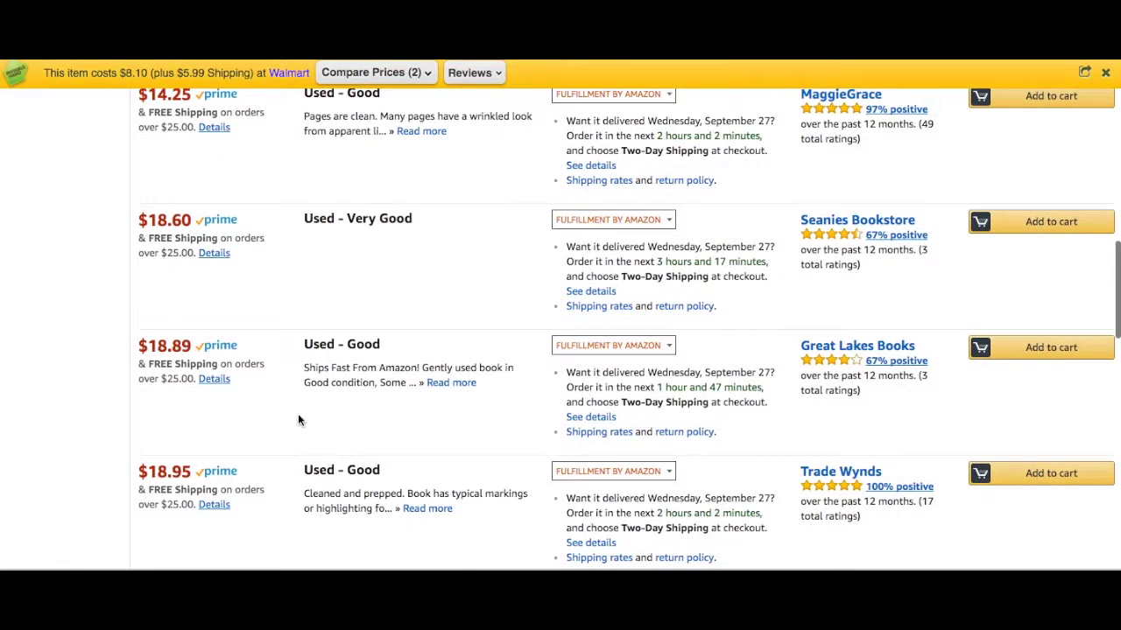
pyautogui.scroll(-3, 267, 400)
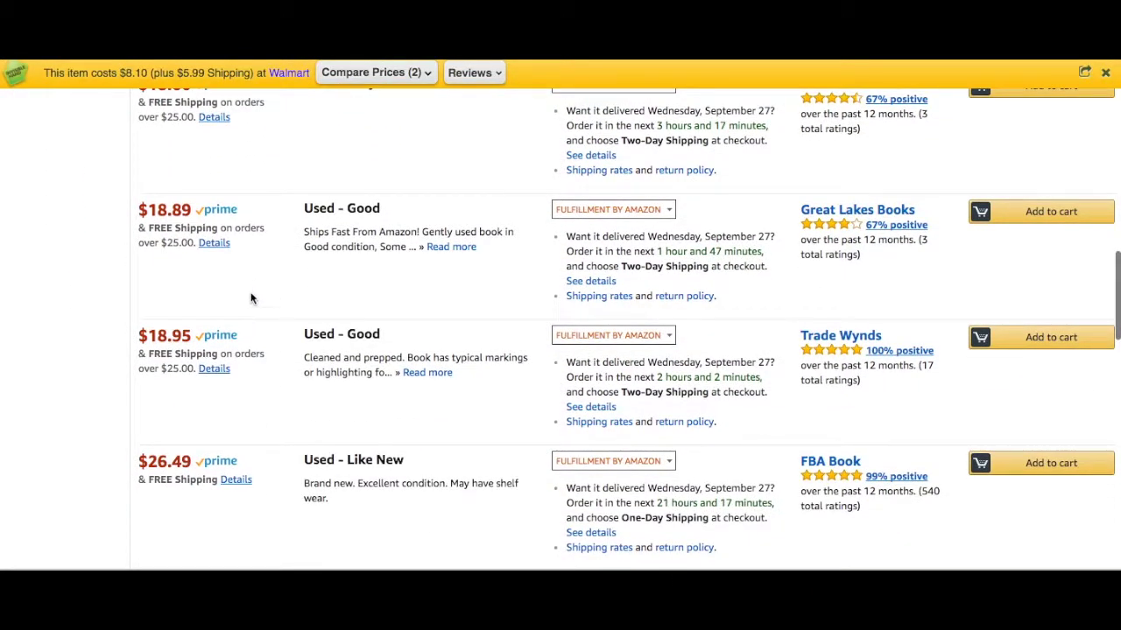
pyautogui.scroll(-3, 268, 467)
pyautogui.scroll(-3, 268, 398)
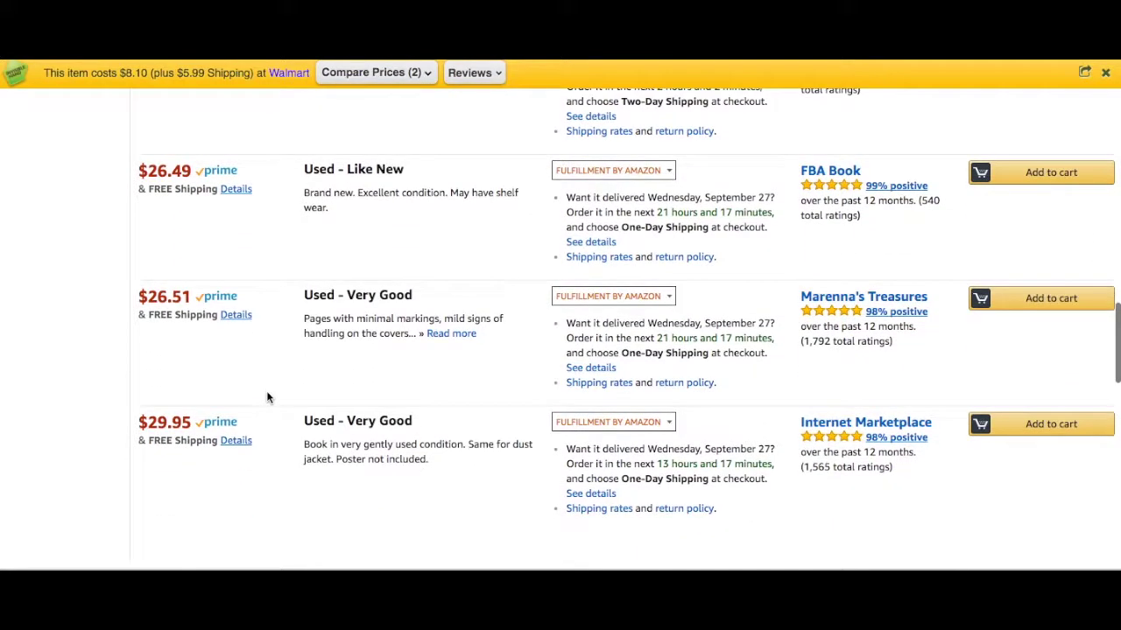
pyautogui.scroll(2, 268, 398)
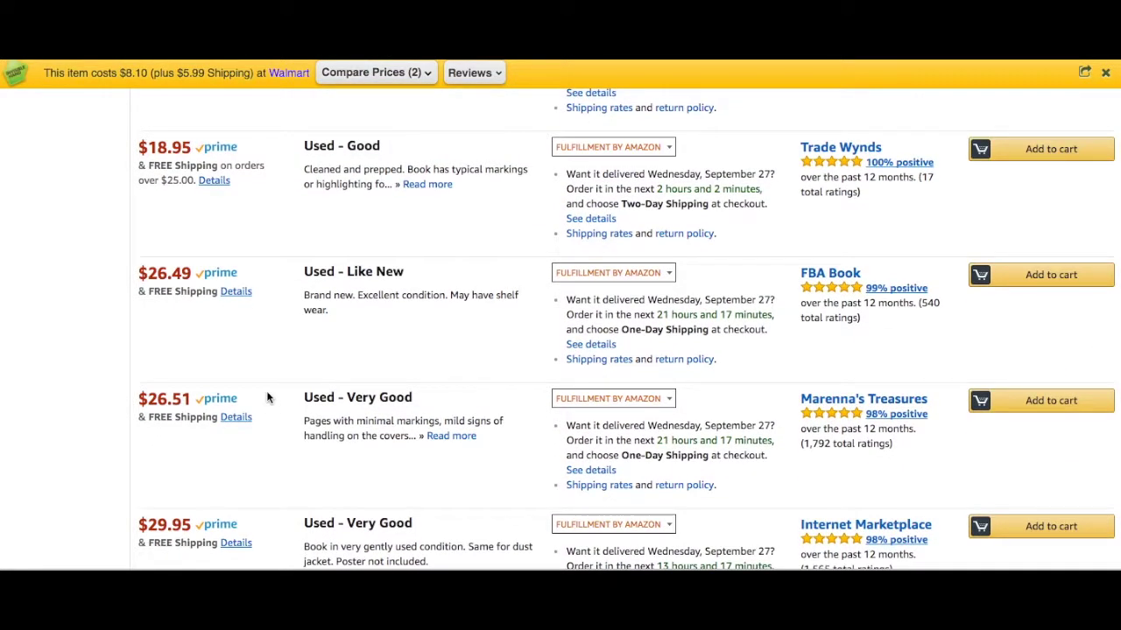
pyautogui.scroll(1, 267, 399)
pyautogui.scroll(-2, 267, 398)
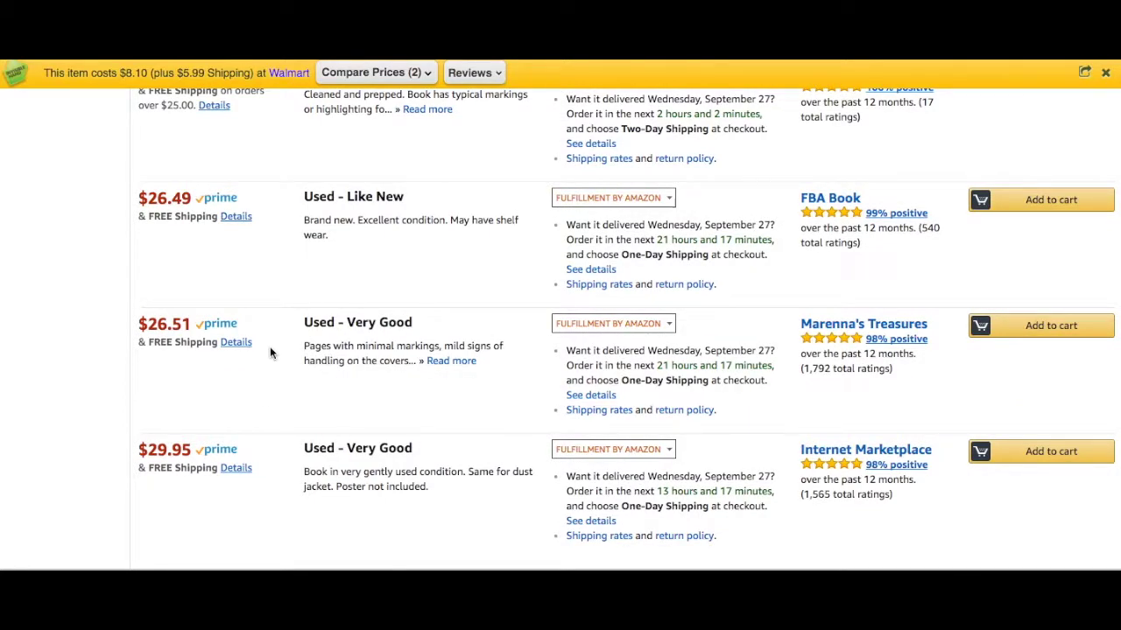
pyautogui.scroll(2, 272, 353)
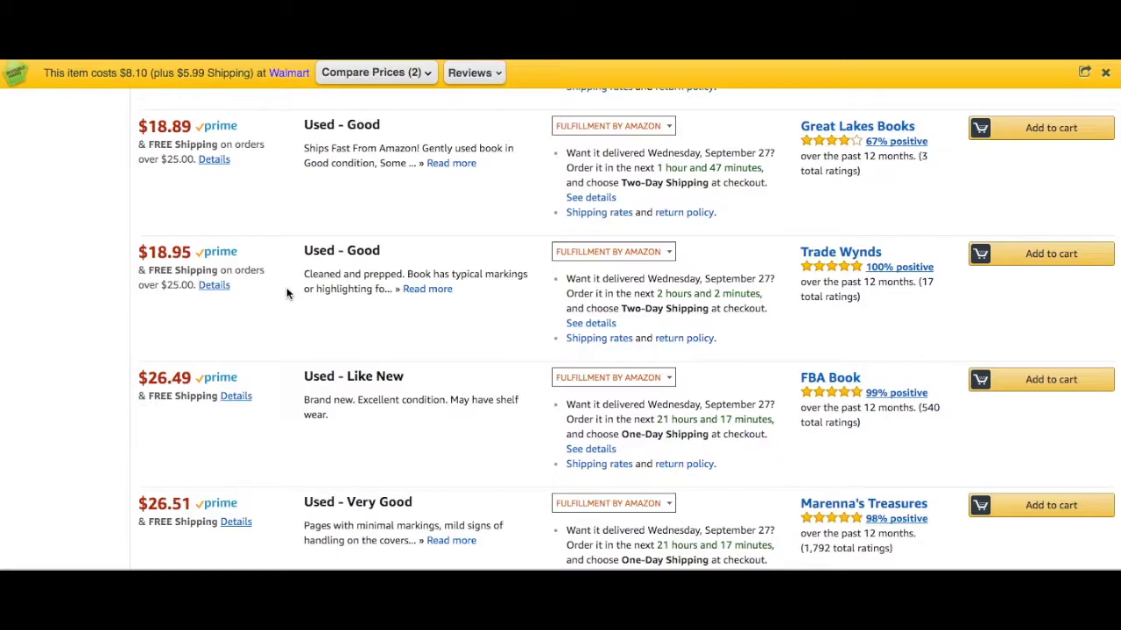
pyautogui.scroll(3, 286, 293)
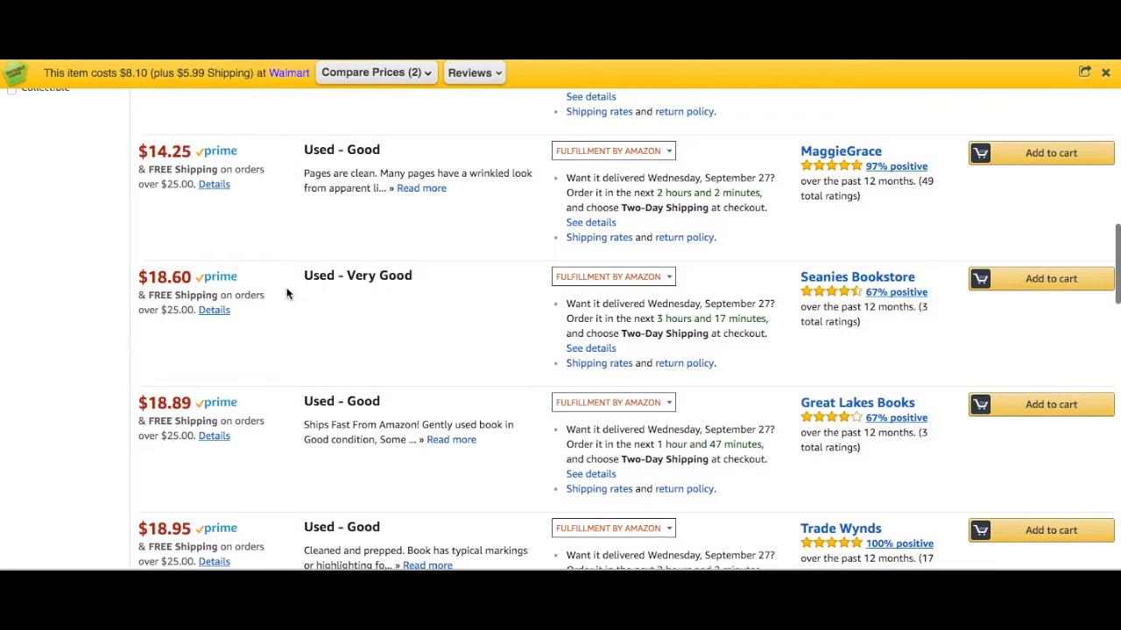
pyautogui.hotkey('ctrl', 'w')
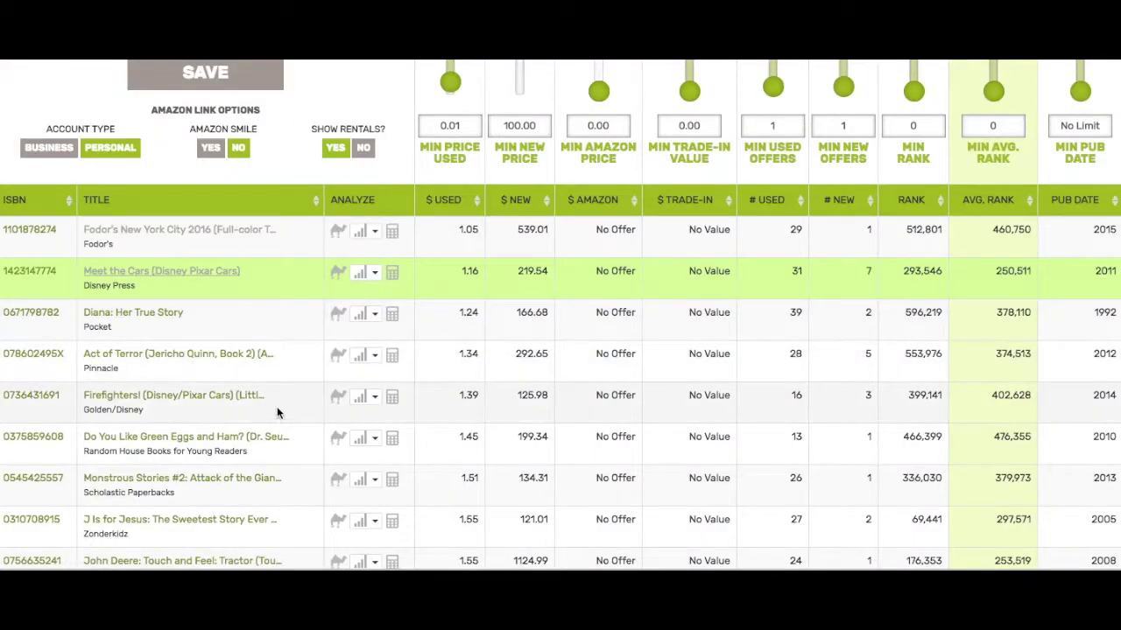
# Step: Open the Amazon offers for Photo Atlas for Anatomy and Physiology and examine its price history over a year and over 3 months
pyautogui.click(163, 317)
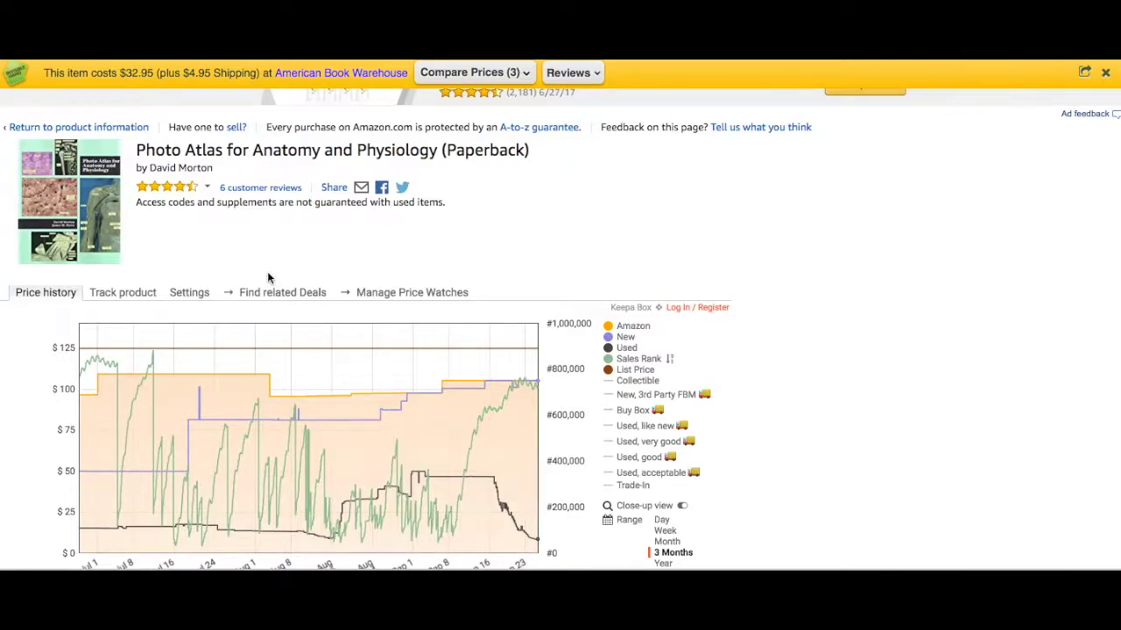
pyautogui.scroll(-2, 267, 276)
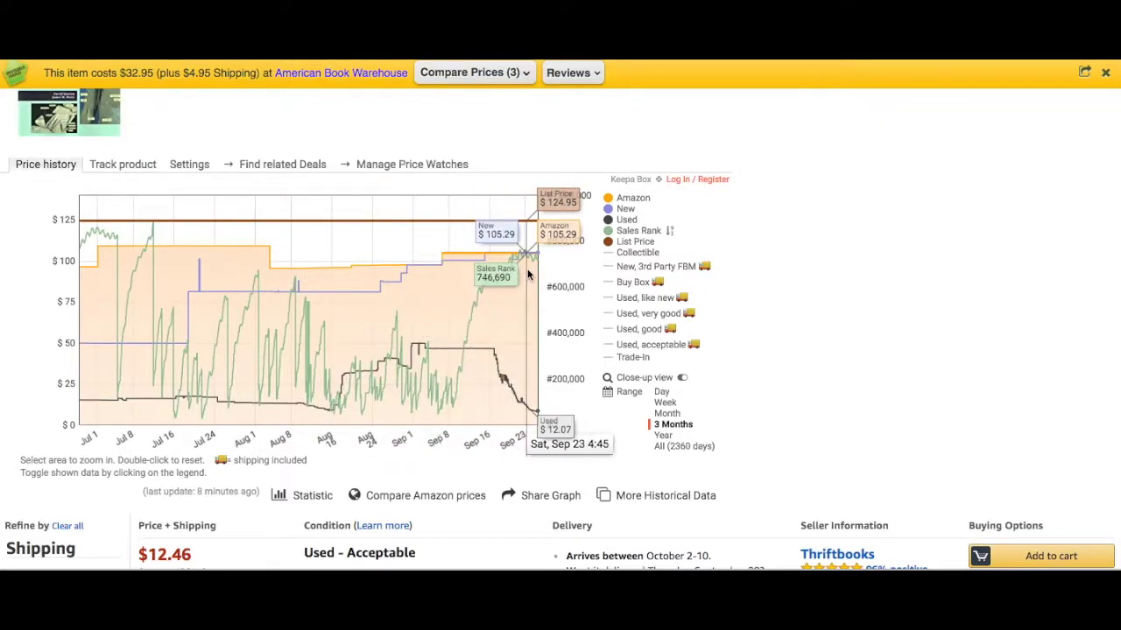
pyautogui.click(663, 435)
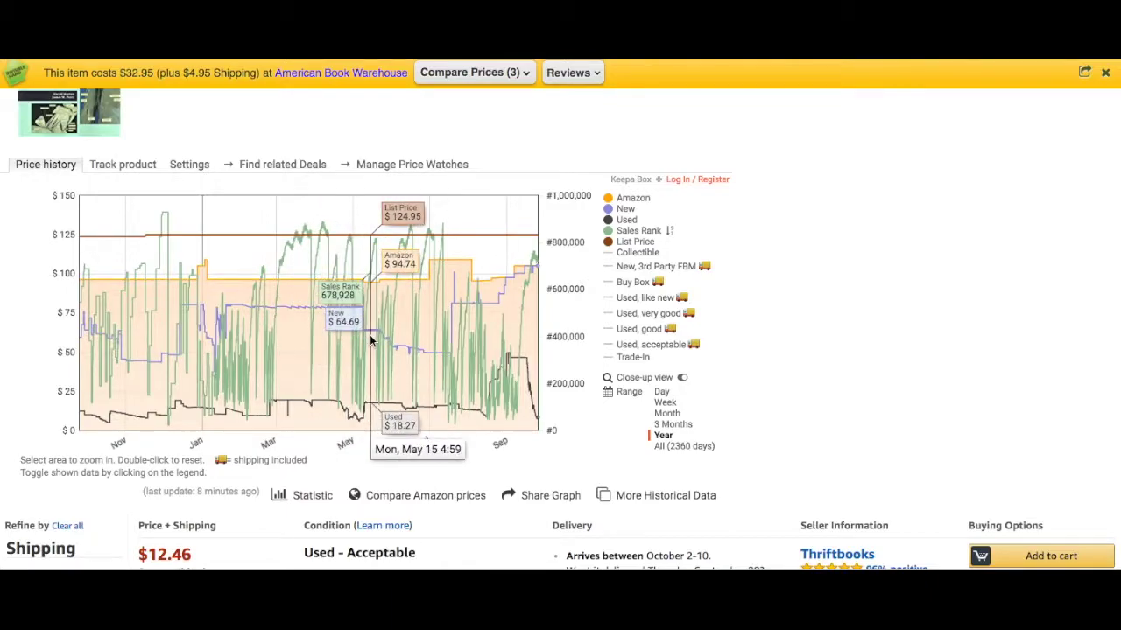
pyautogui.click(672, 424)
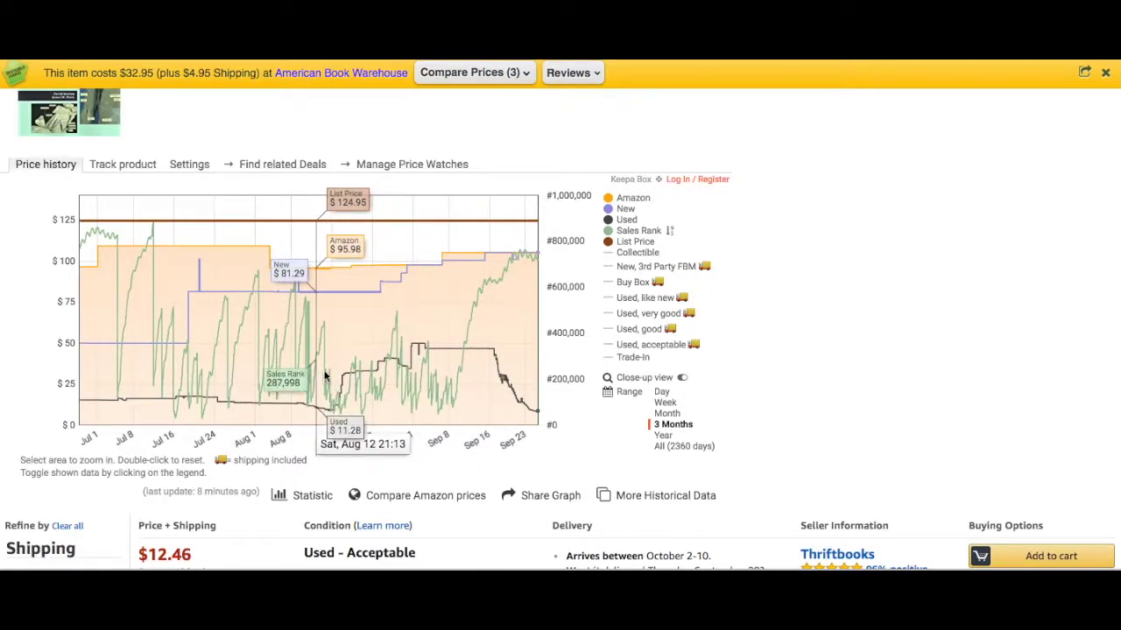
# Step: Review the cheapest Photo Atlas offers and read the condition note of the Very Good copy from -bearbooks-
pyautogui.scroll(-5, 408, 382)
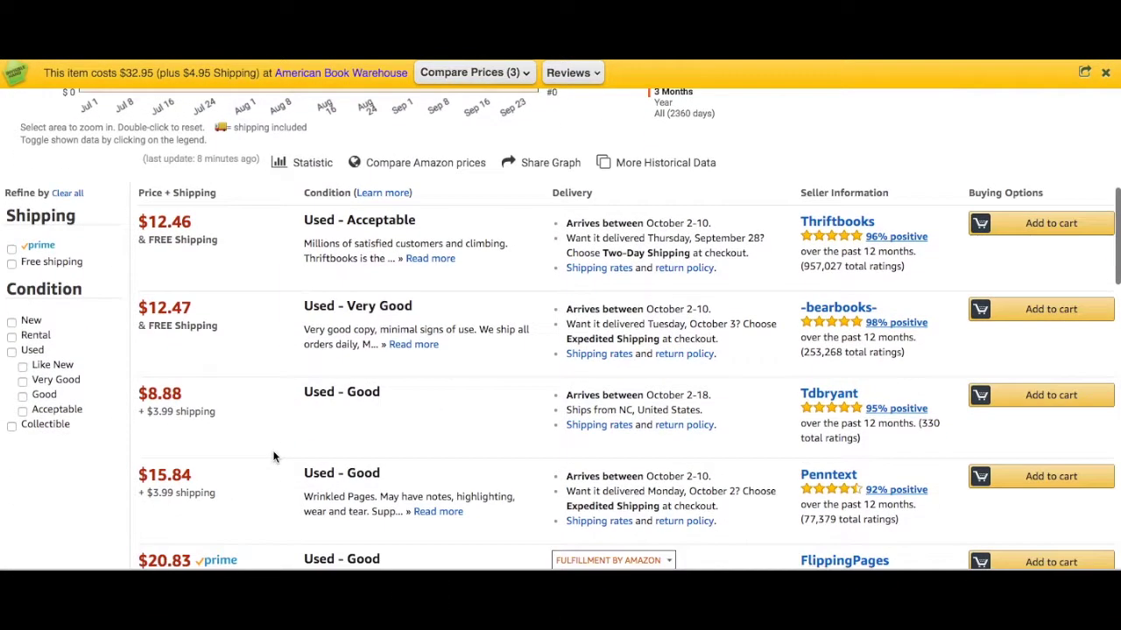
pyautogui.scroll(1, 272, 403)
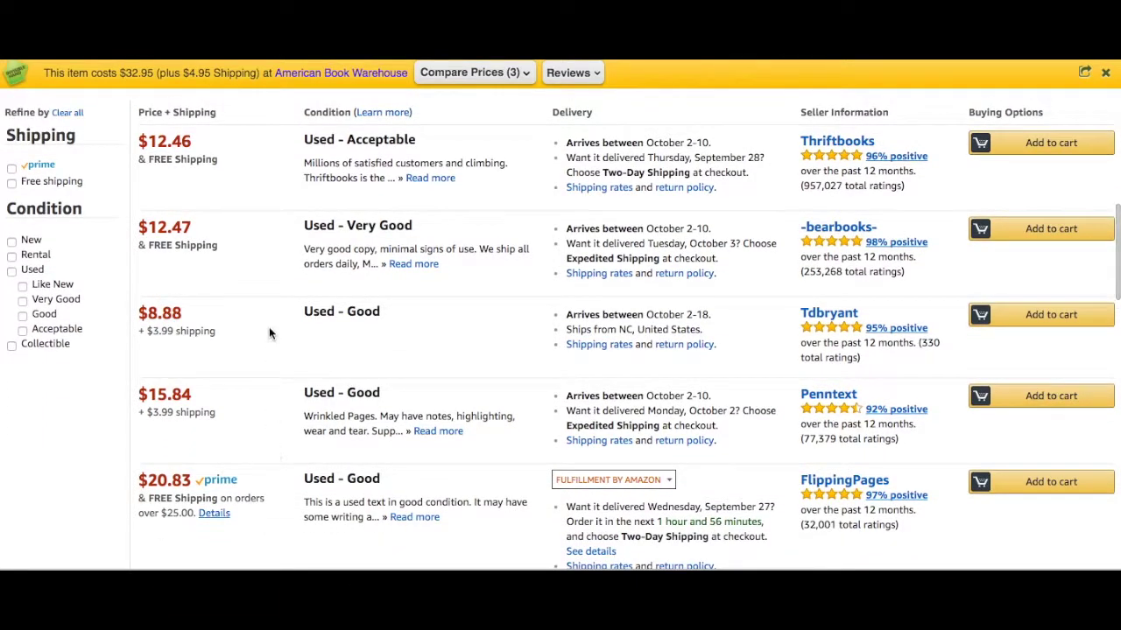
pyautogui.moveTo(303, 224); pyautogui.dragTo(475, 250)
pyautogui.click(450, 243)
pyautogui.scroll(1, 274, 274)
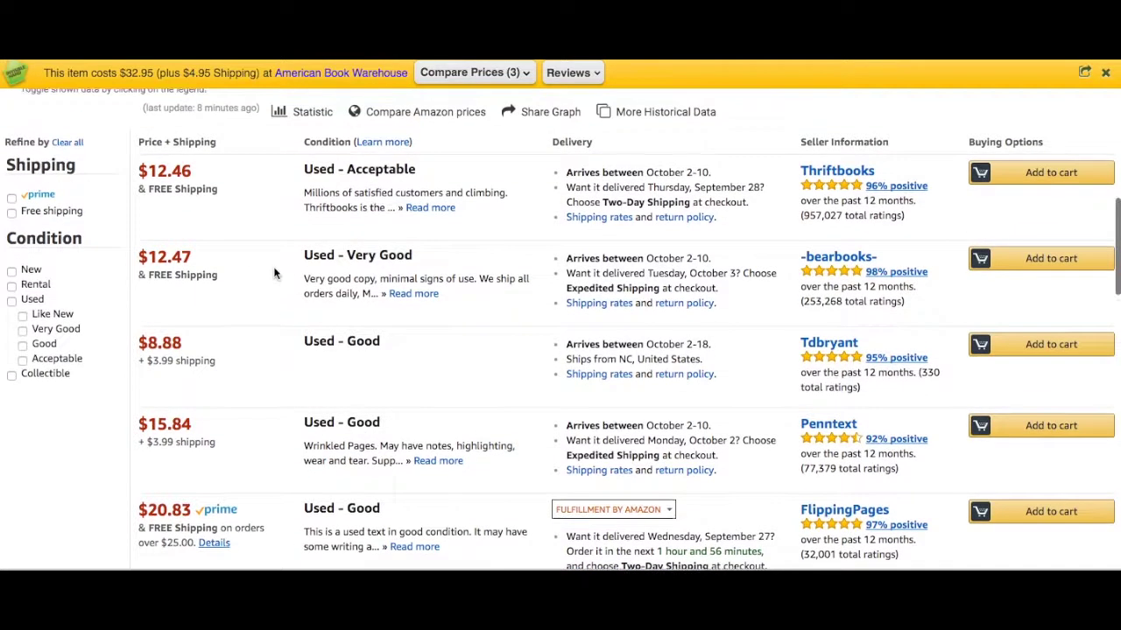
# Step: Filter the Photo Atlas offers to Prime only and compare the Prime prices down to Amazon's new copy
pyautogui.click(11, 198)
pyautogui.scroll(-2, 287, 371)
pyautogui.scroll(-5, 287, 371)
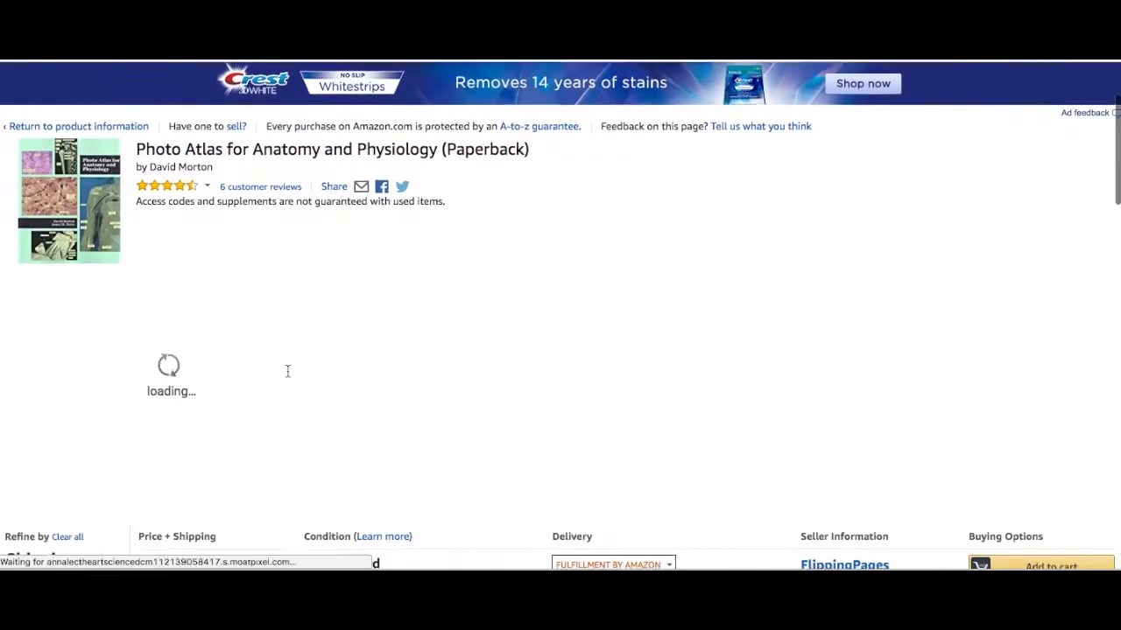
pyautogui.scroll(-1, 287, 377)
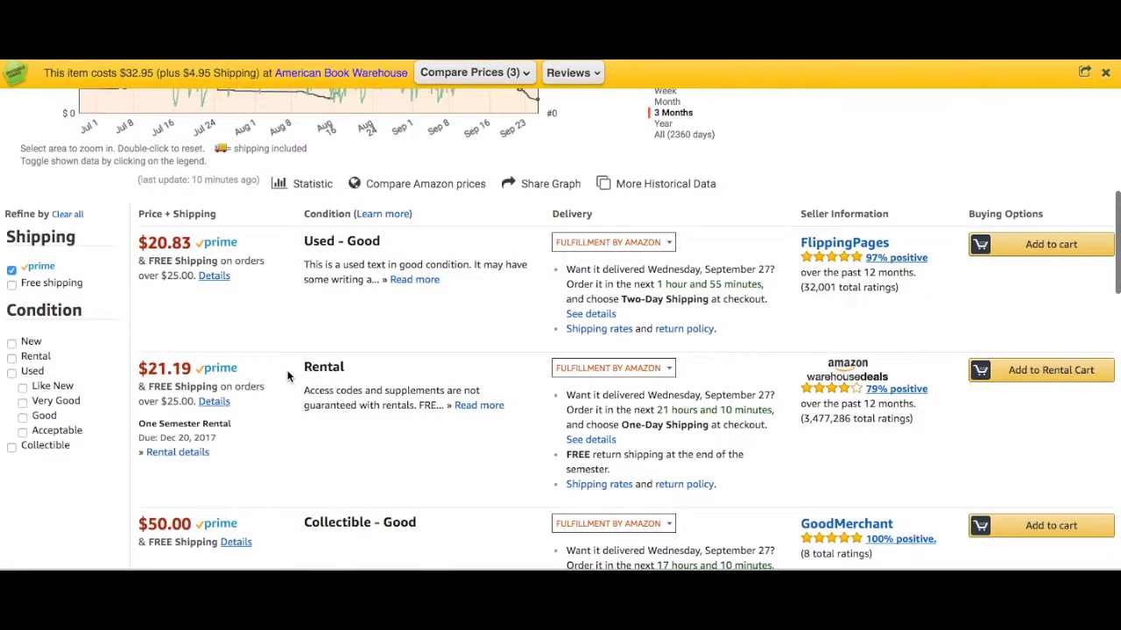
pyautogui.scroll(-2, 288, 377)
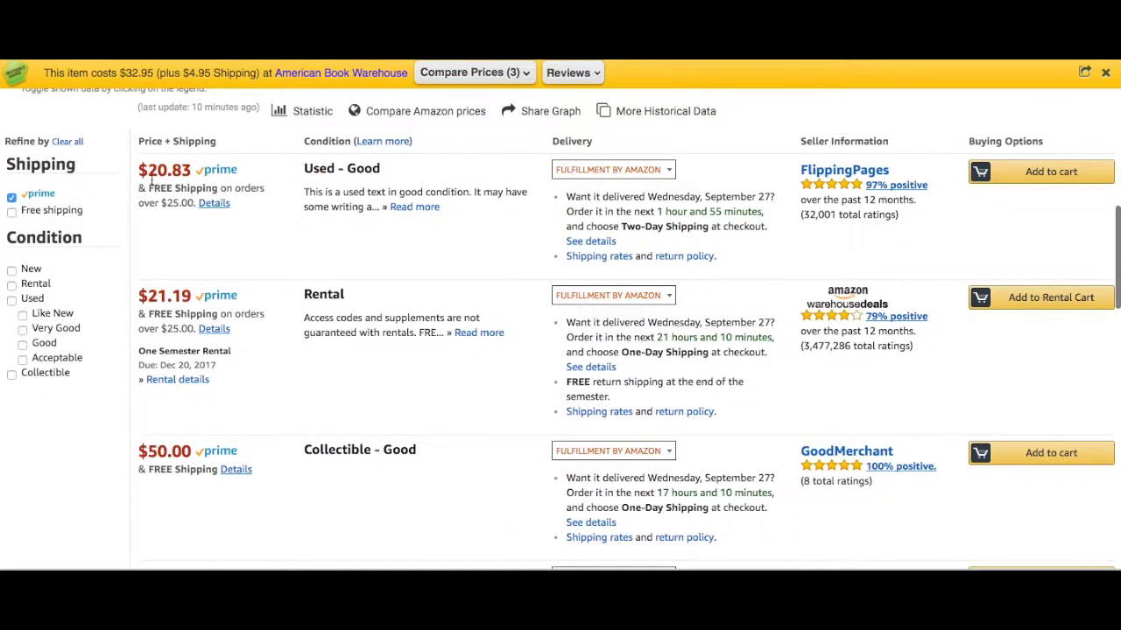
pyautogui.scroll(-6, 258, 271)
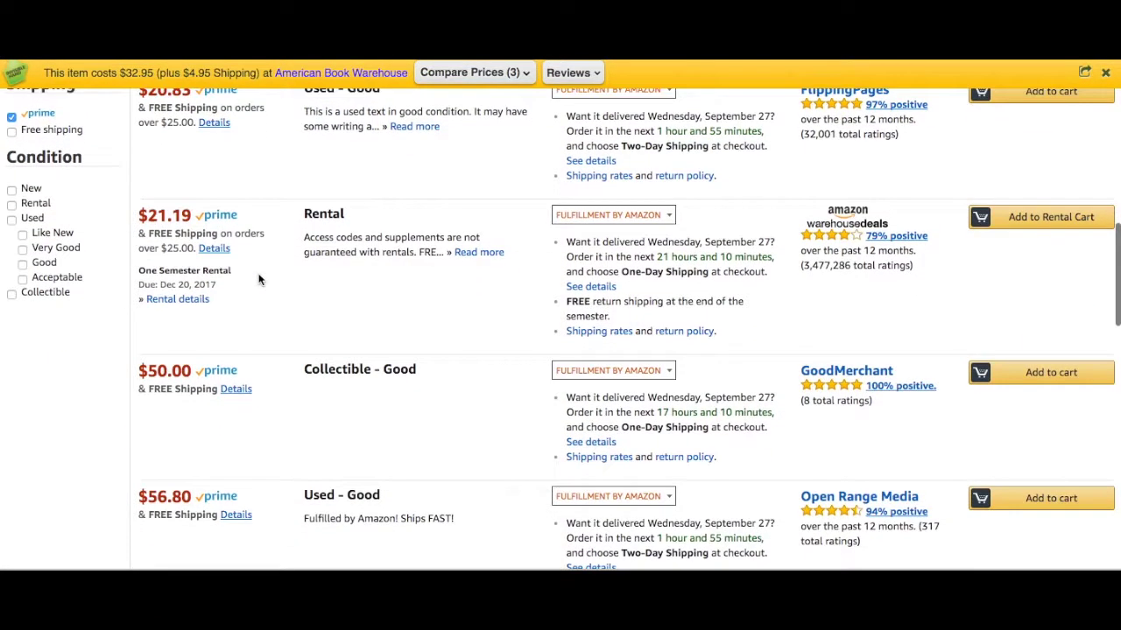
pyautogui.scroll(1, 258, 279)
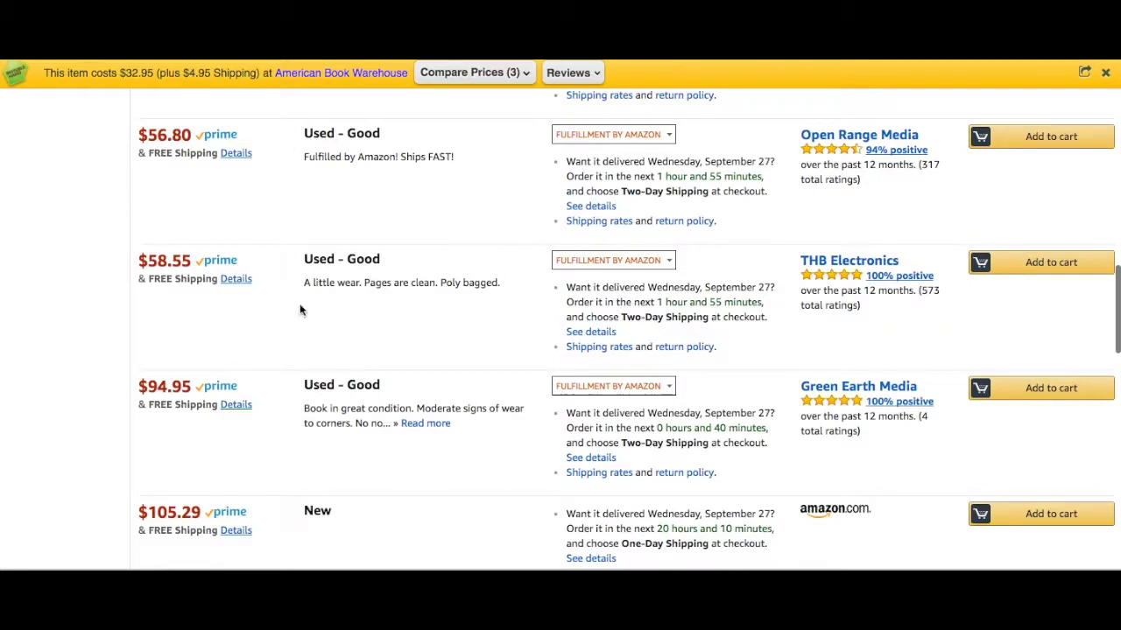
pyautogui.scroll(-1, 296, 368)
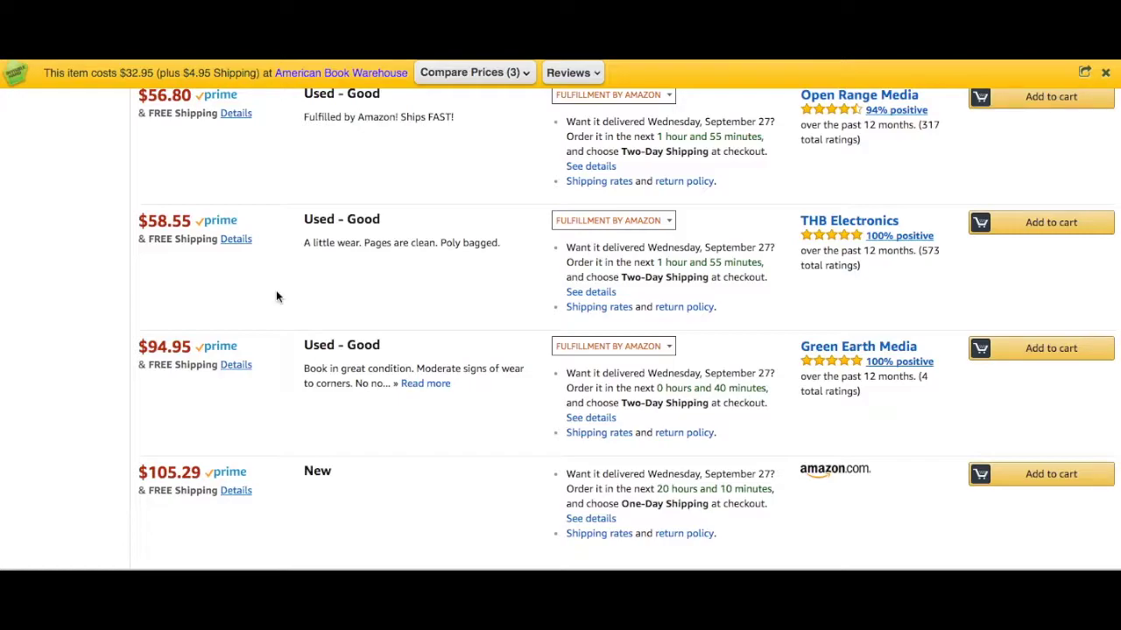
pyautogui.scroll(1, 275, 296)
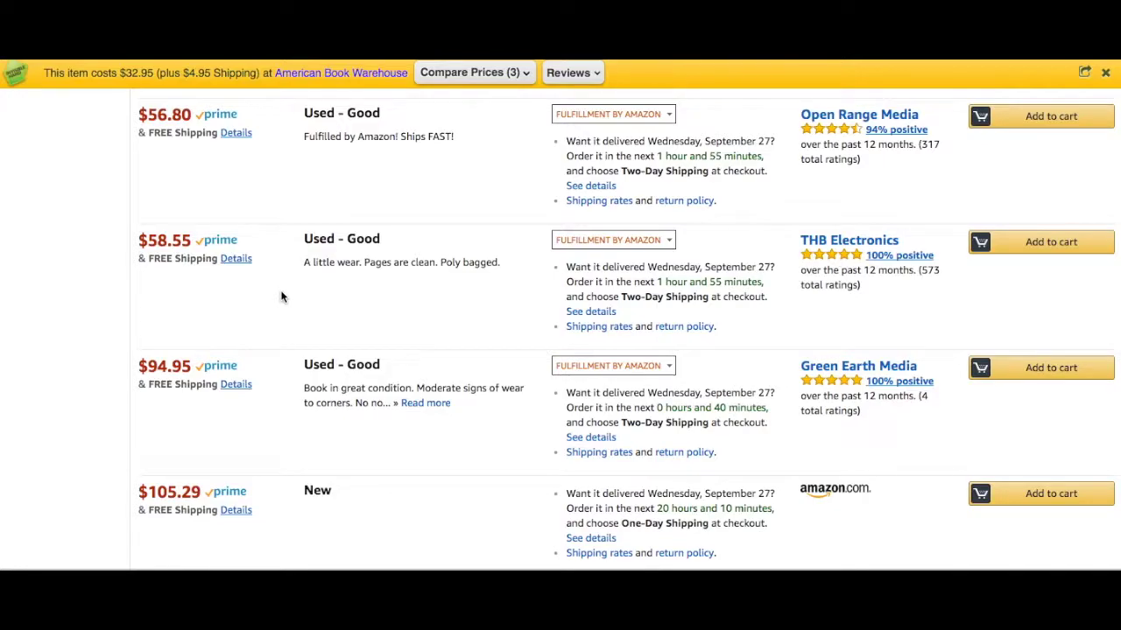
# Step: Recheck the mid-priced Prime offers for Photo Atlas, comparing the collectible copy with the used Good copies
pyautogui.scroll(5, 280, 296)
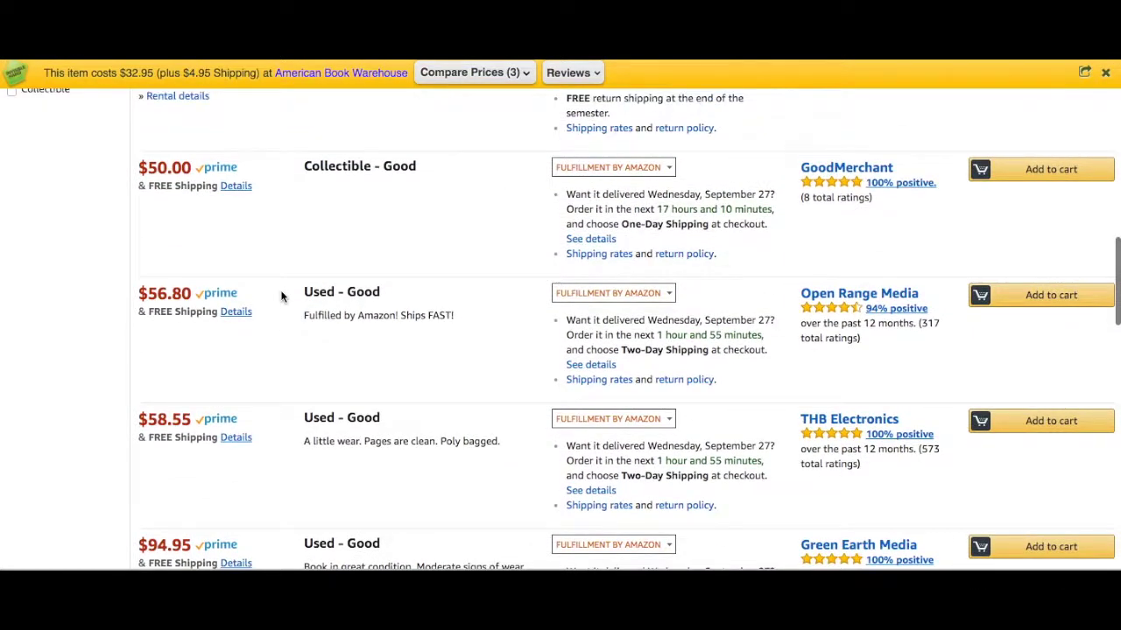
pyautogui.scroll(2, 281, 296)
pyautogui.scroll(-3, 281, 296)
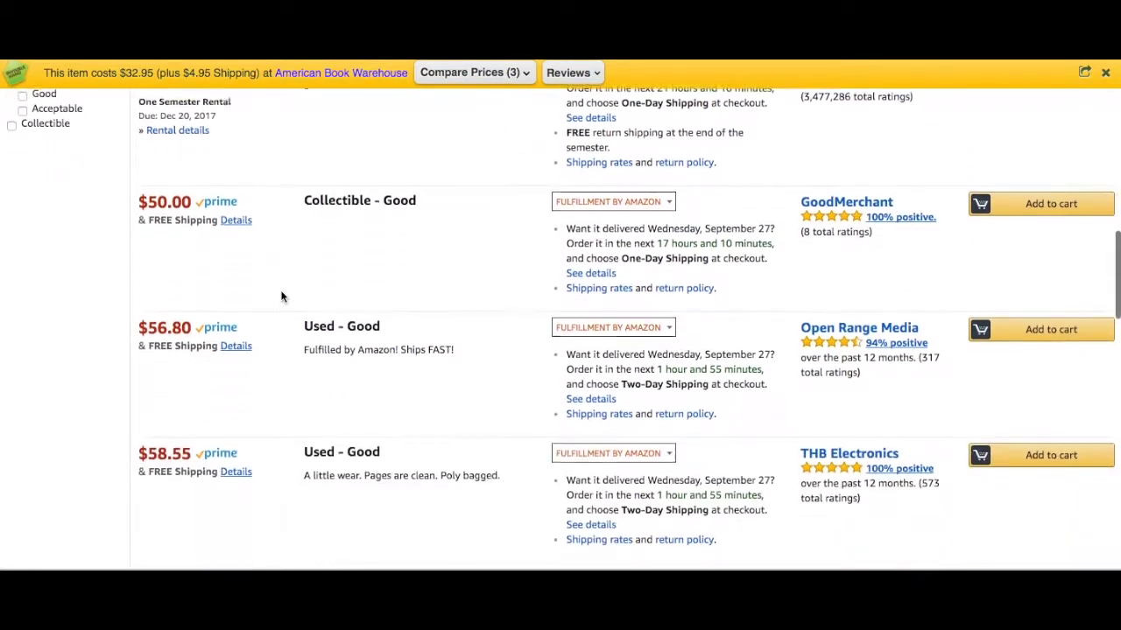
pyautogui.scroll(-1, 281, 297)
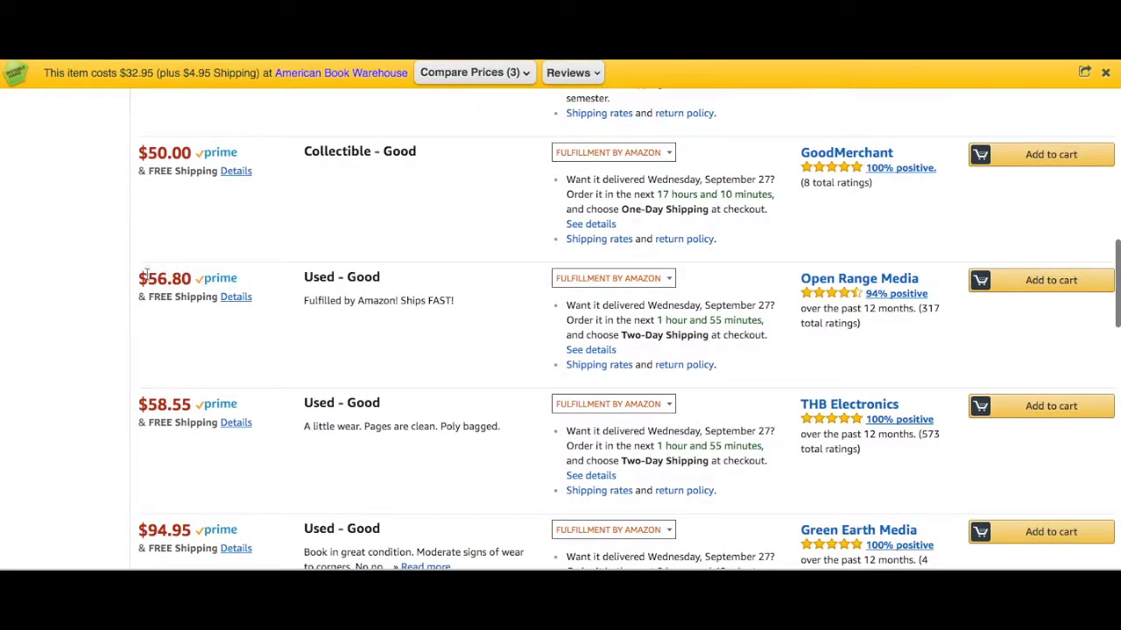
pyautogui.scroll(-1, 283, 288)
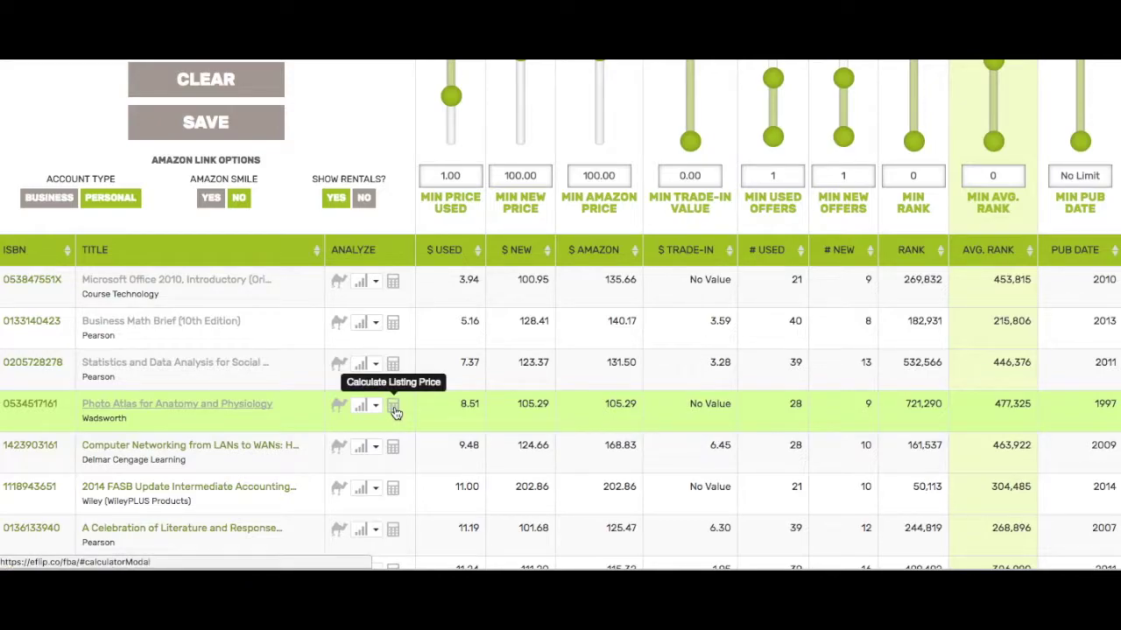
# Step: In eFlip's pricing calculator for Photo Atlas, set the purchase price to 12.47 and view the fees for the 100% ROI listing price
pyautogui.click(395, 409)
pyautogui.click(406, 248)
pyautogui.write('12.5')
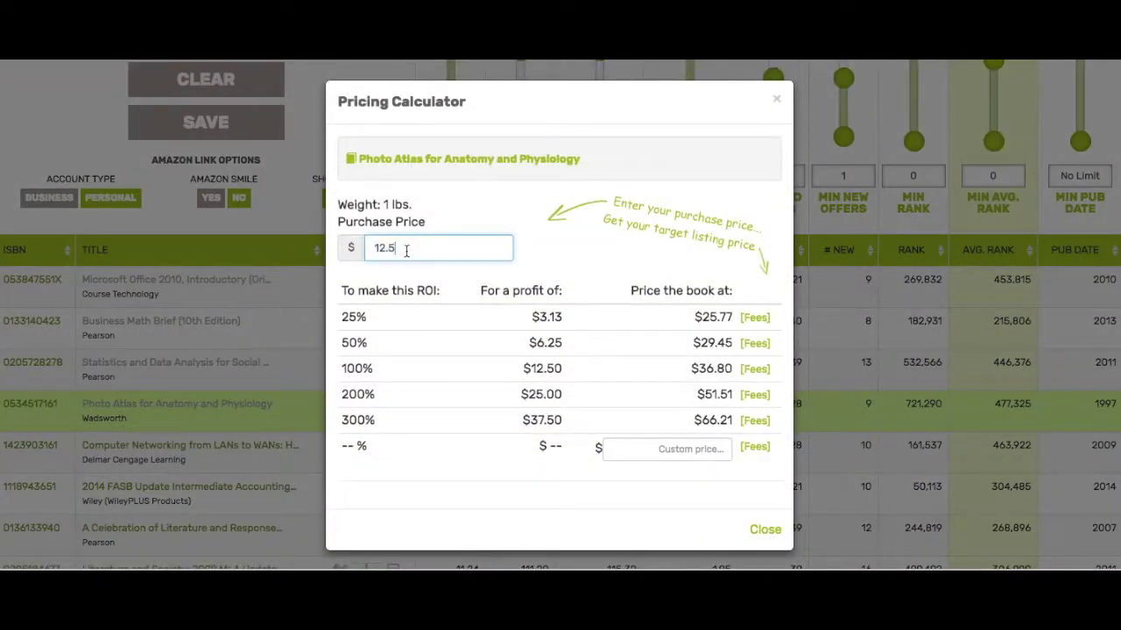
pyautogui.press('BackSpace')
pyautogui.write('47')
pyautogui.click(557, 255)
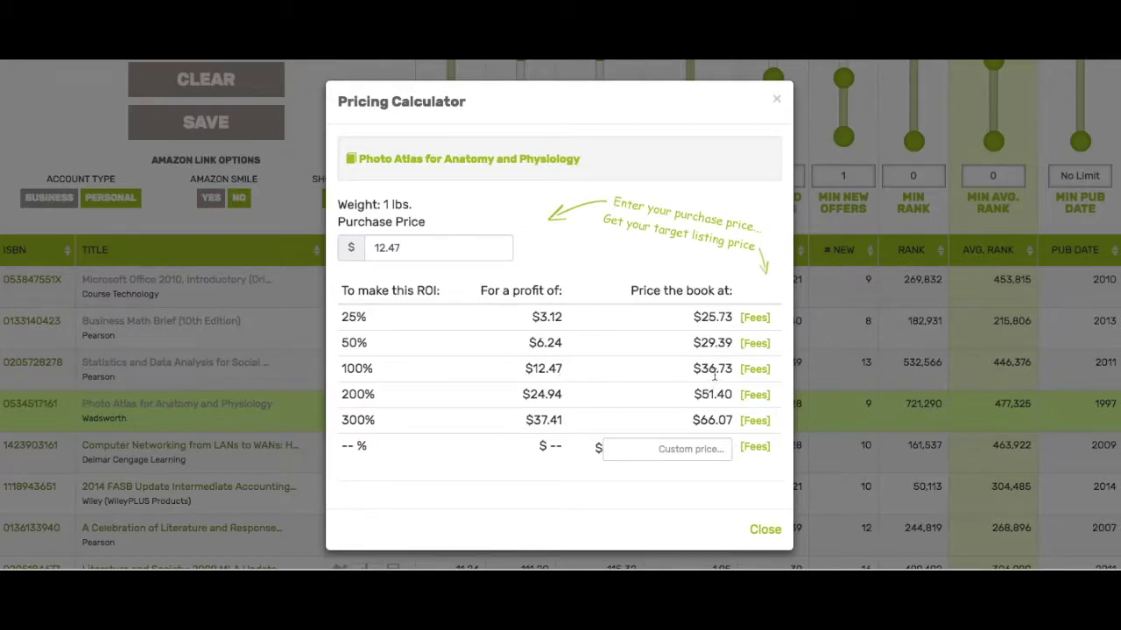
pyautogui.click(755, 369)
pyautogui.moveTo(759, 396)
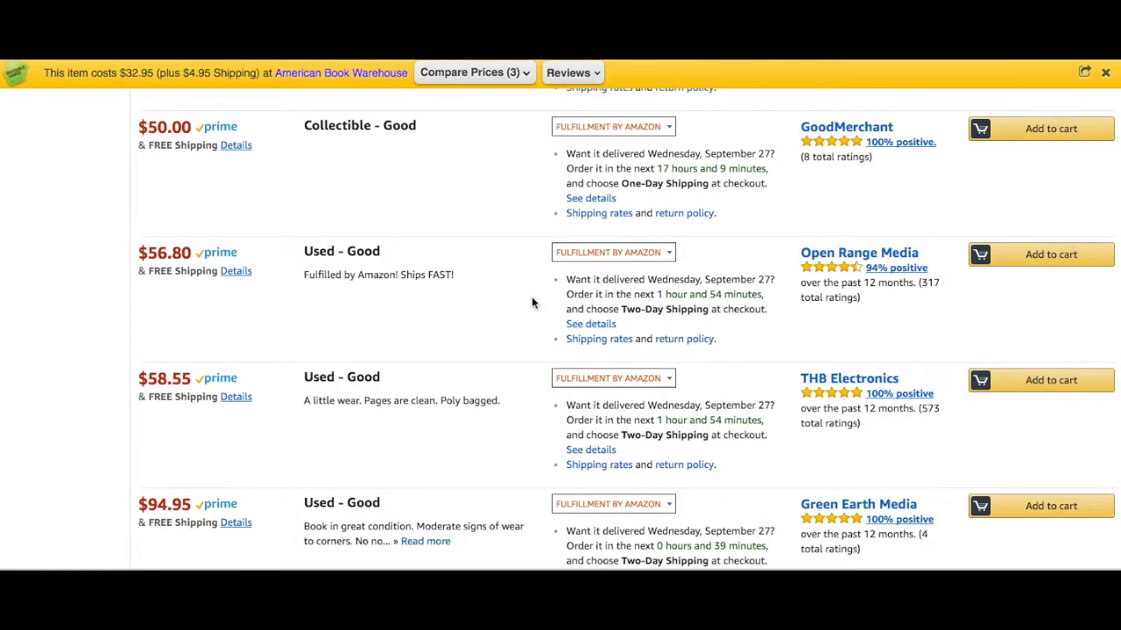
# Step: Back on the Amazon listing, compare the Photo Atlas Prime offers with its used price history and remove the Prime filter
pyautogui.scroll(1, 532, 303)
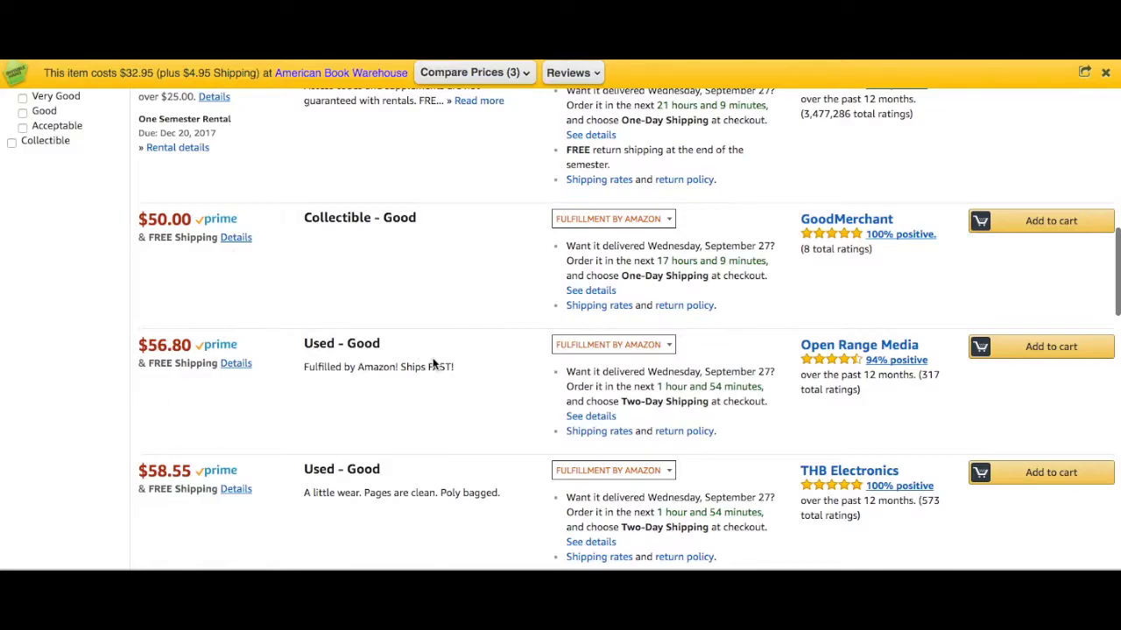
pyautogui.scroll(-2, 433, 363)
pyautogui.scroll(8, 433, 363)
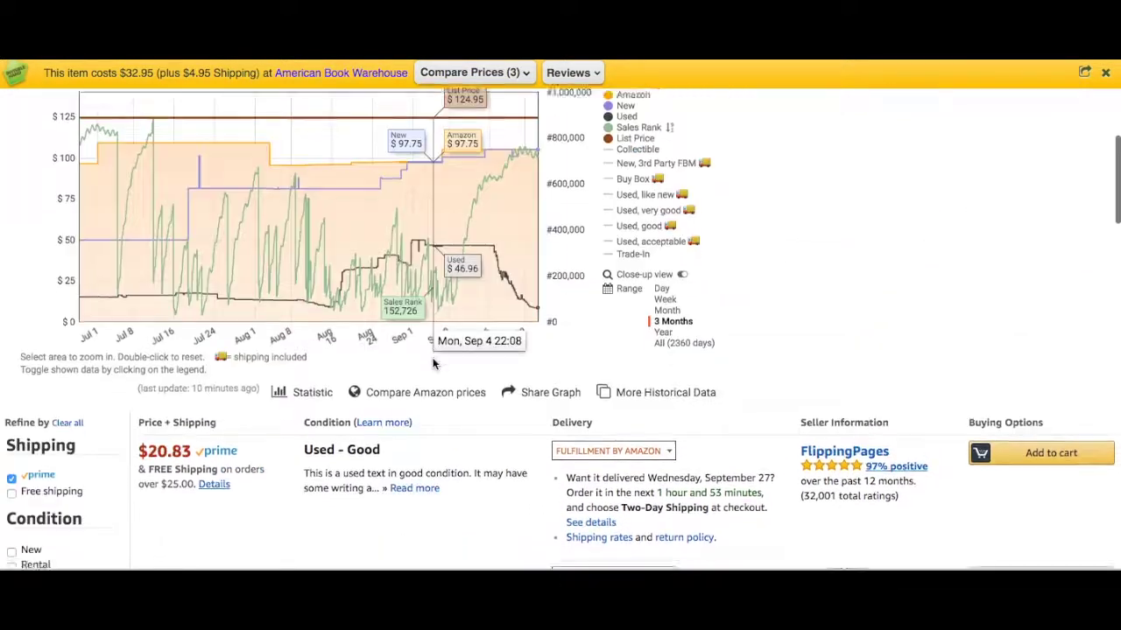
pyautogui.scroll(-1, 432, 364)
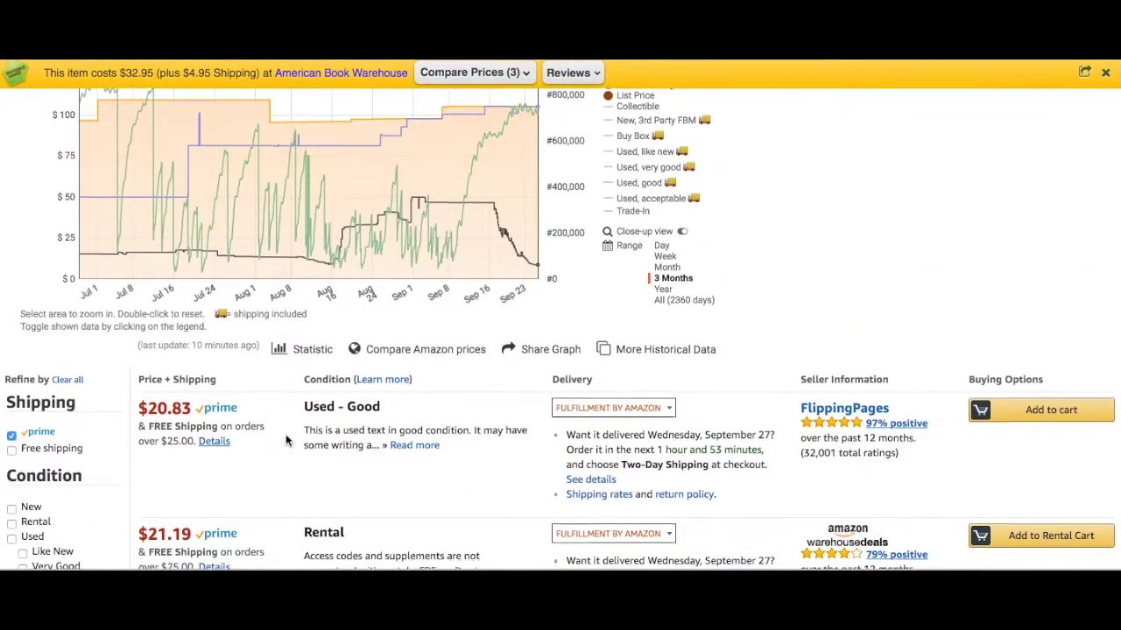
pyautogui.scroll(-3, 285, 440)
pyautogui.scroll(2, 286, 441)
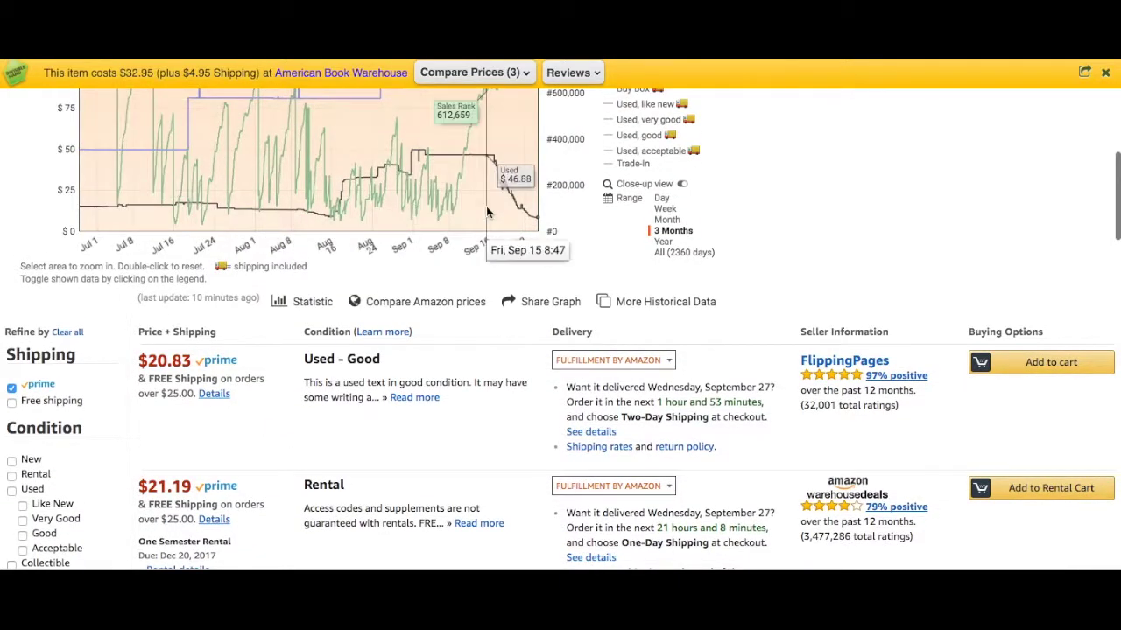
pyautogui.scroll(-1, 263, 419)
pyautogui.scroll(-1, 262, 423)
pyautogui.click(11, 331)
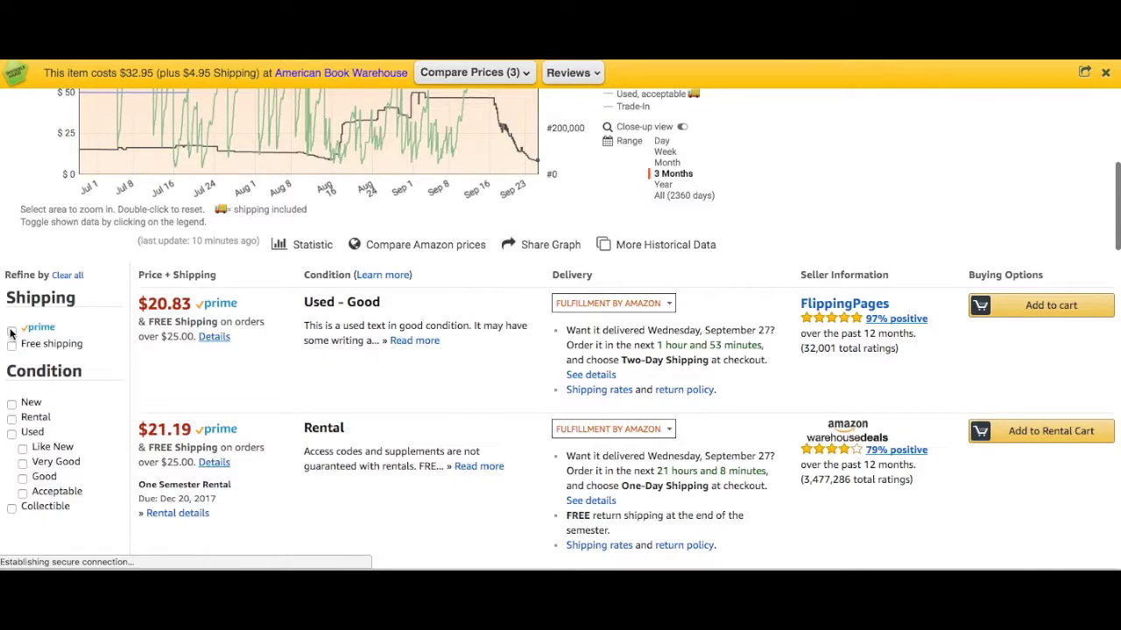
# Step: Examine the cheapest used offers for Photo Atlas in the unfiltered list, comparing their prices, shipping and conditions
pyautogui.scroll(-3, 268, 415)
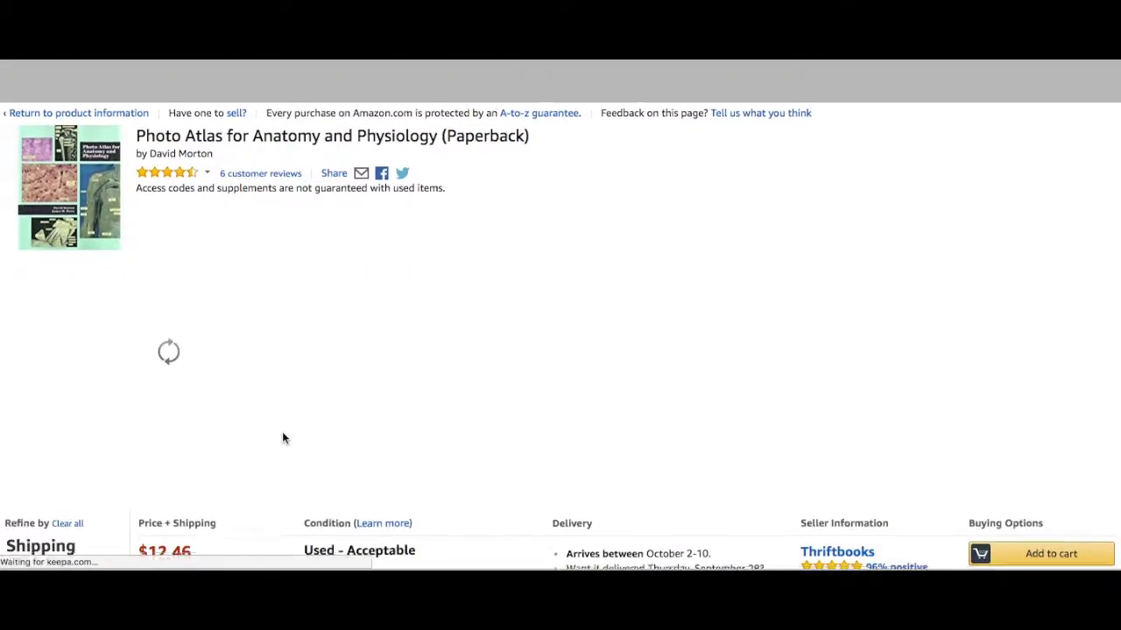
pyautogui.scroll(-5, 282, 437)
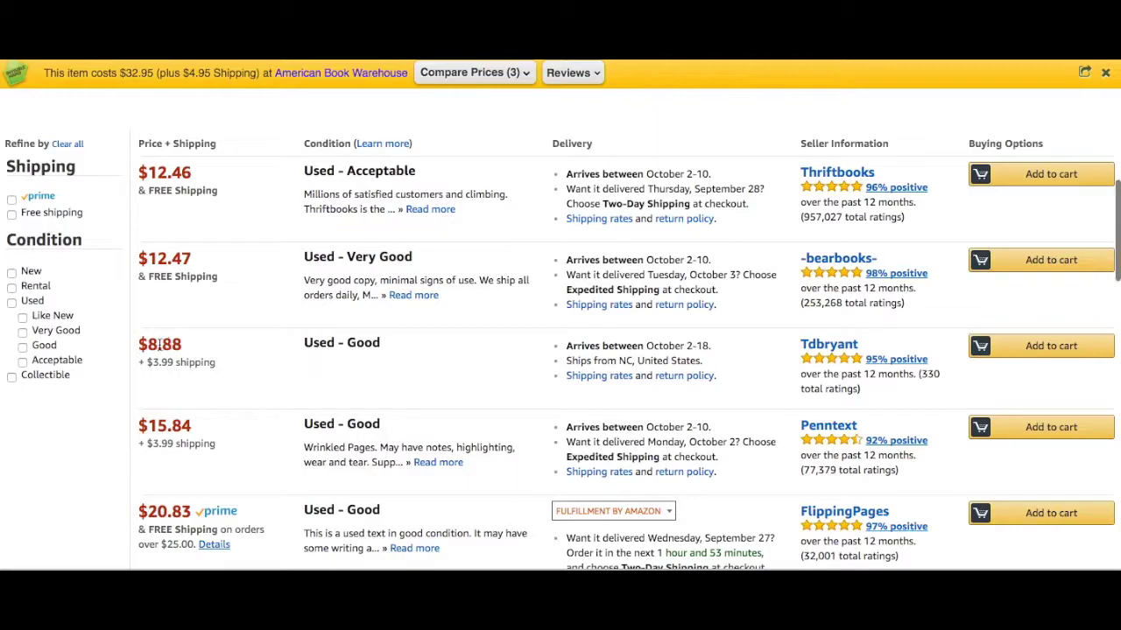
pyautogui.scroll(2, 266, 426)
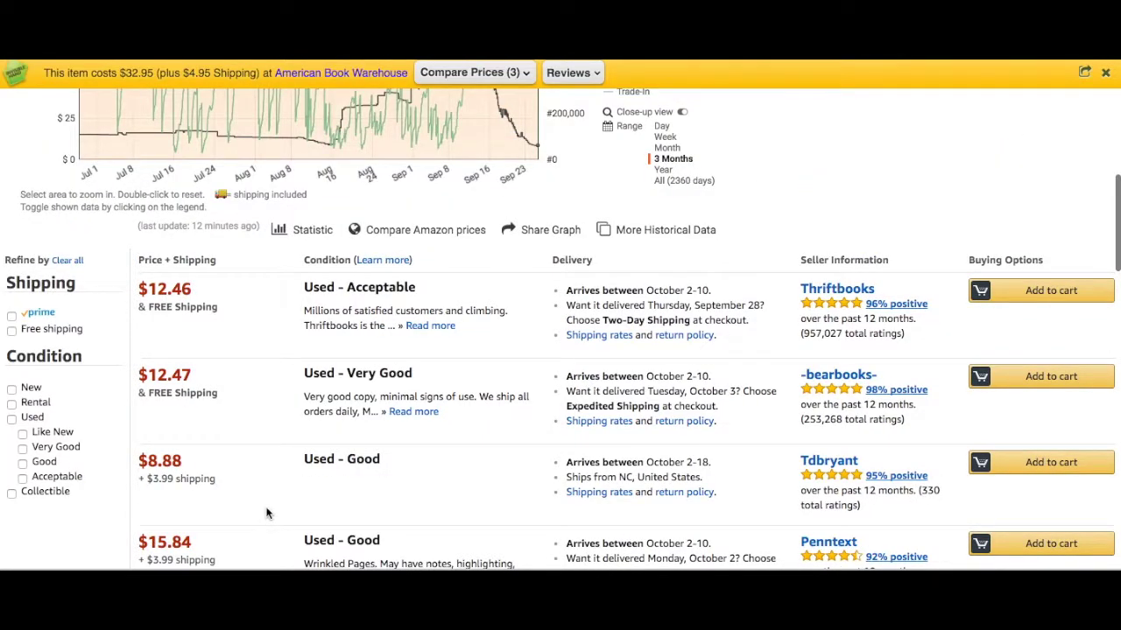
pyautogui.scroll(-1, 267, 514)
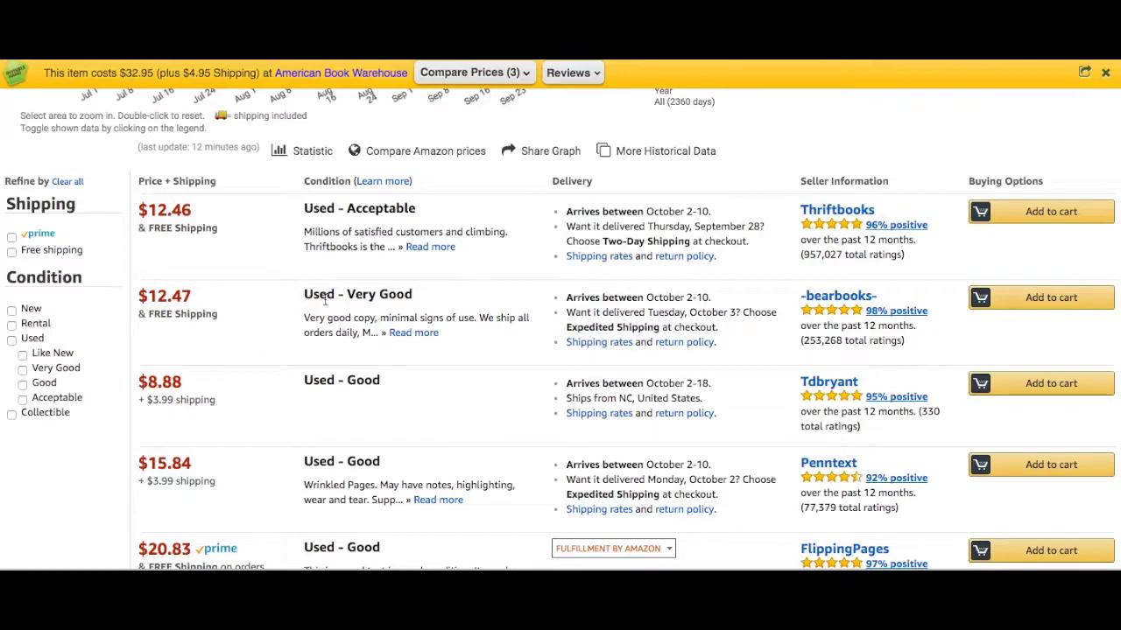
# Step: Restrict the Photo Atlas offers to Prime again and compare the prices of the collectible and used Good copies below Amazon's new copy
pyautogui.click(12, 235)
pyautogui.scroll(-5, 282, 371)
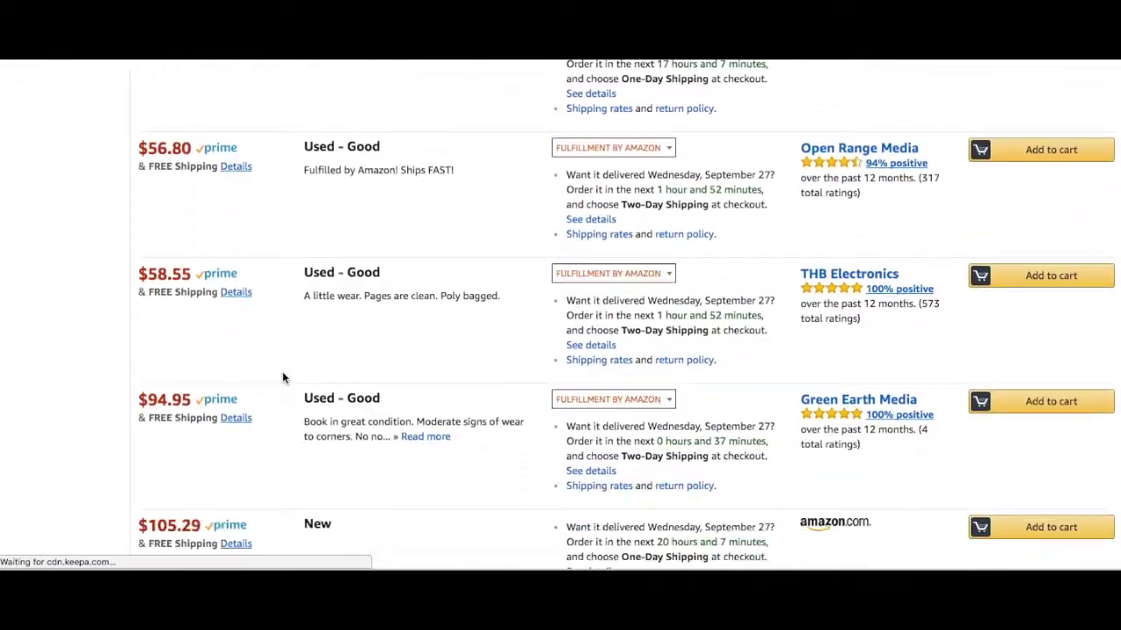
pyautogui.scroll(2, 282, 378)
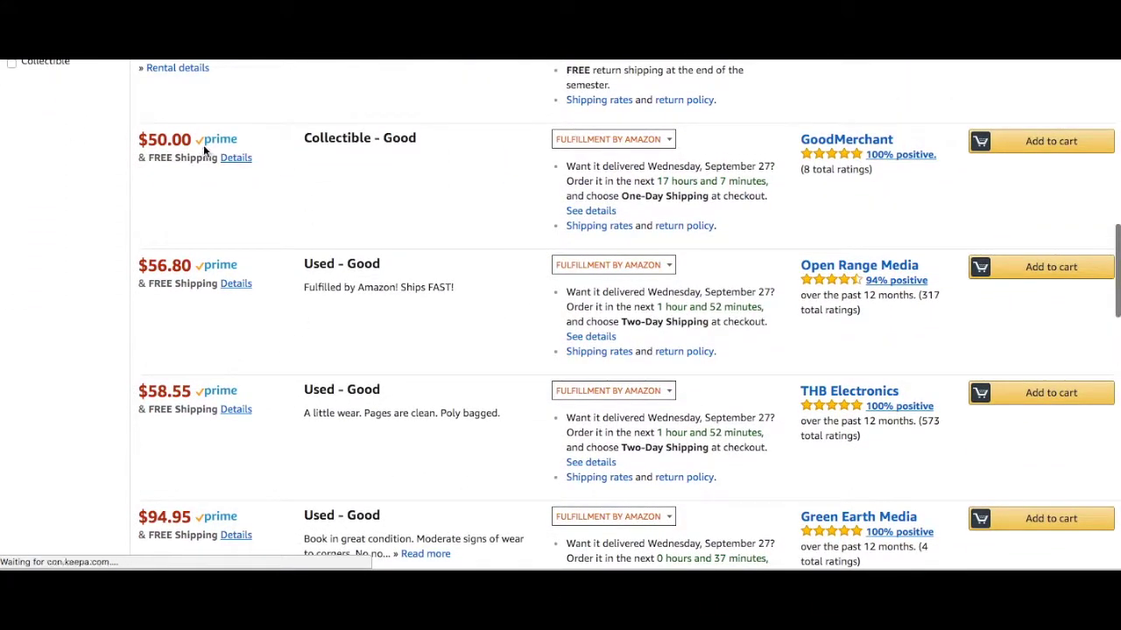